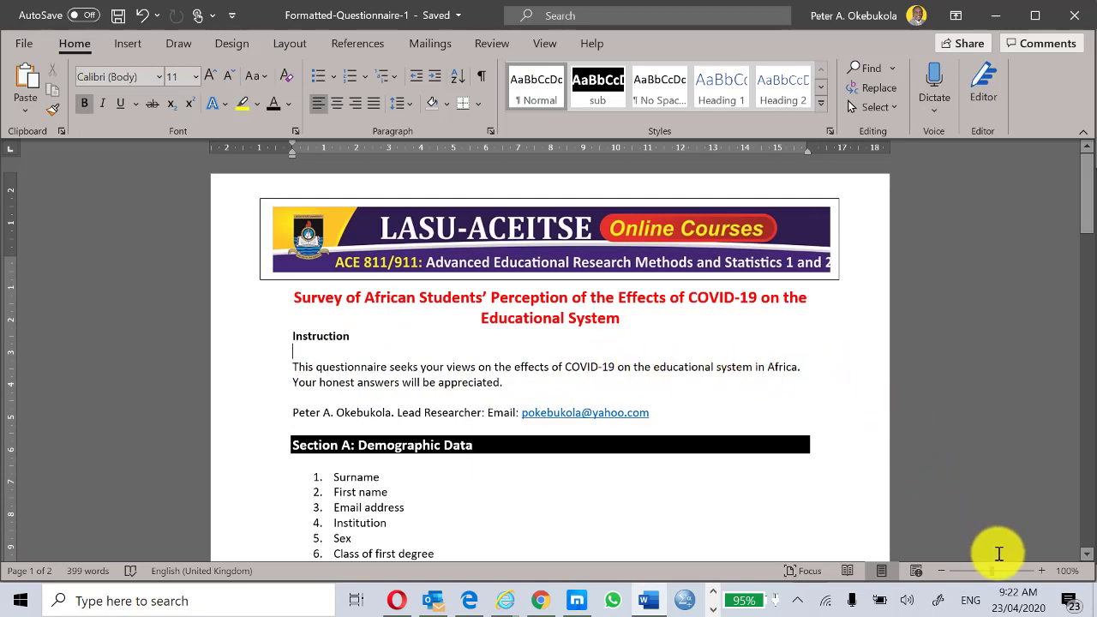
Make the lead researcher's name bold in the line below the questionnaire's instruction paragraph.
left_click(1042, 571)
left_click(1042, 571)
left_click(1042, 571)
left_click(1042, 571)
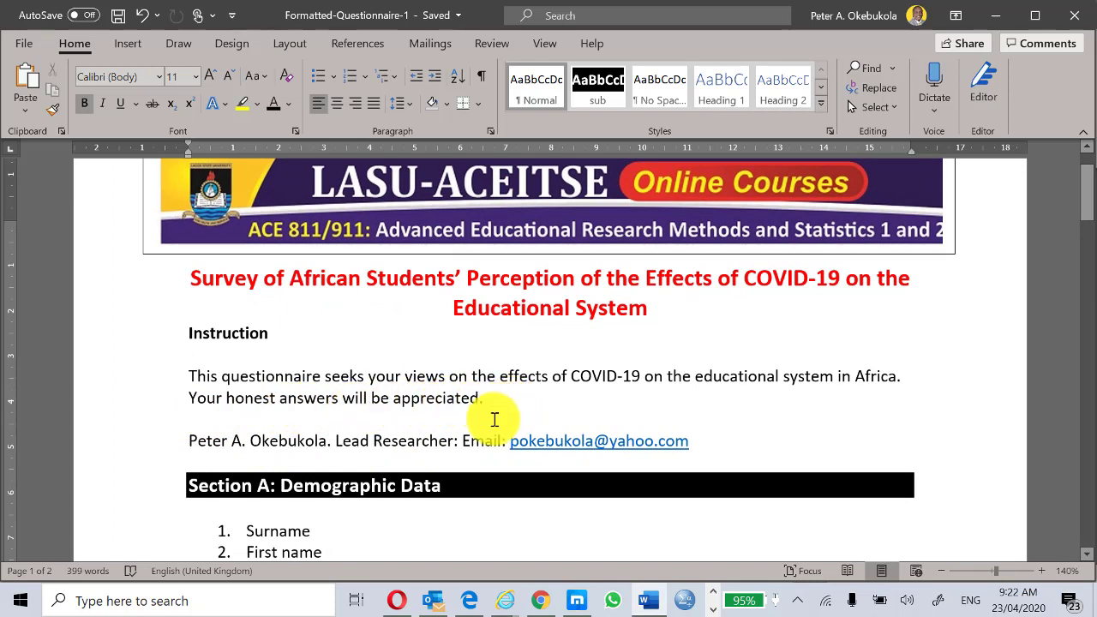
left_click_drag(179, 439, 318, 443)
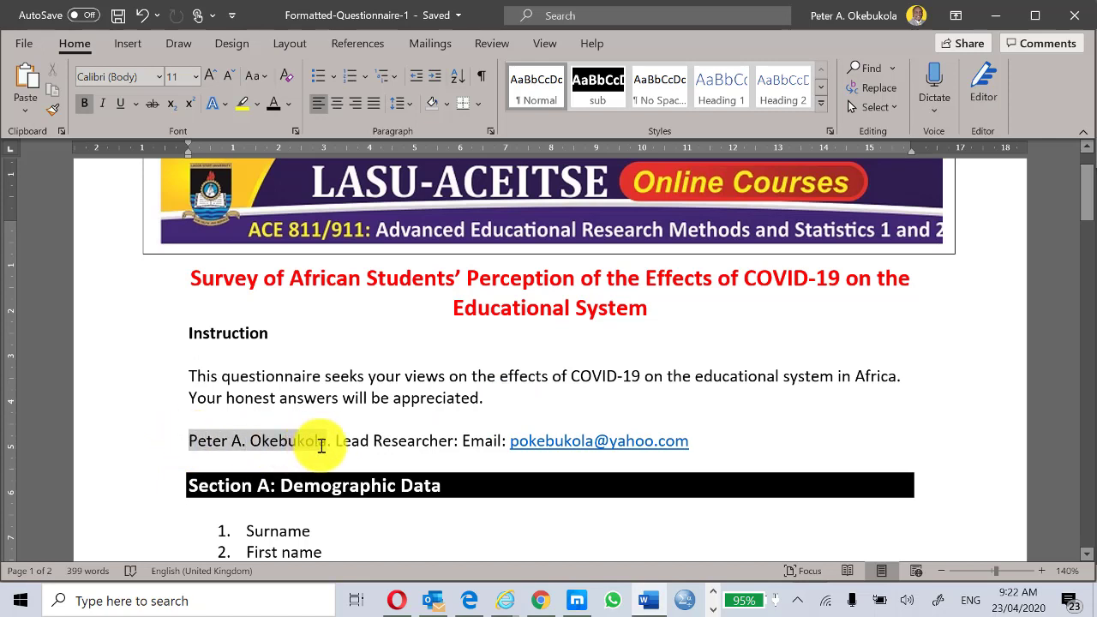
key("ctrl+b")
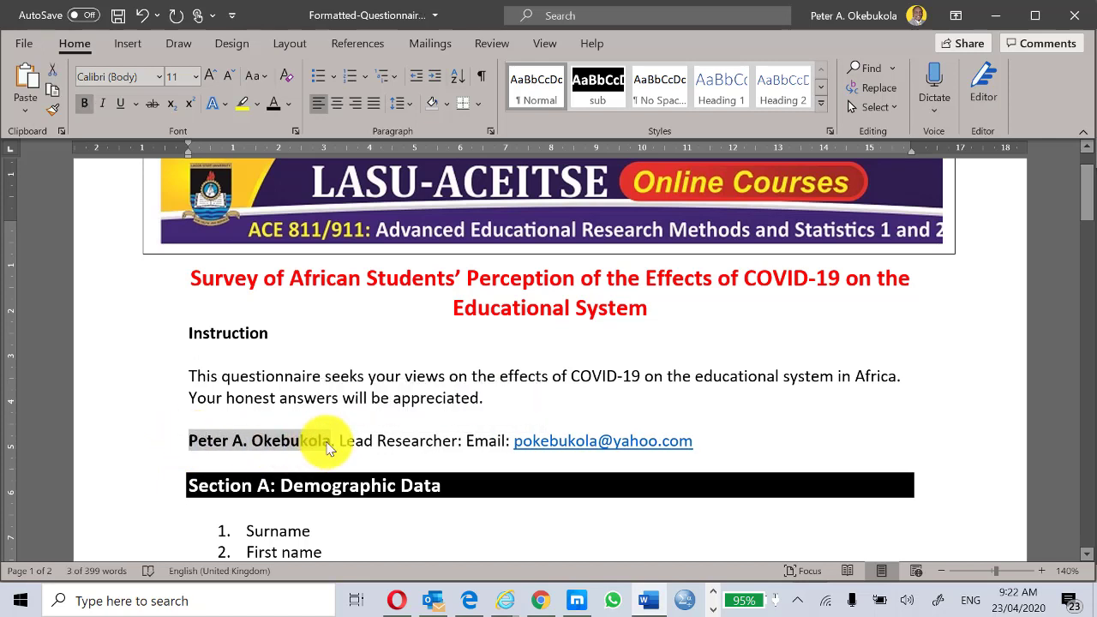
left_click(317, 395)
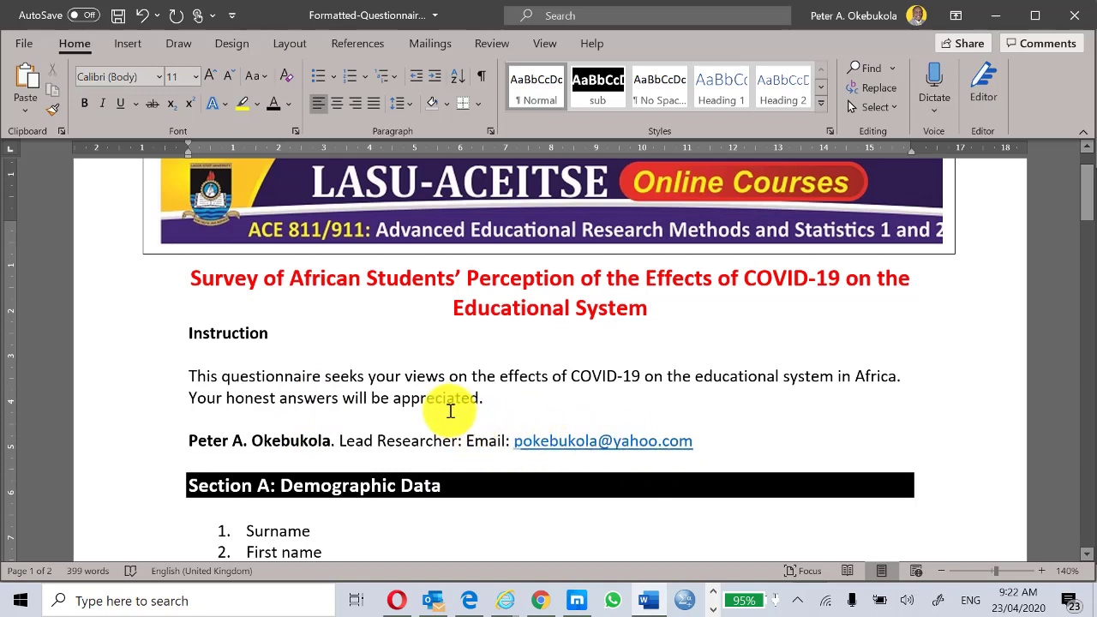
Review the demographic questions in Section A and the agreement-scale column headings of the Section B table.
scroll(429, 395, "down", 3)
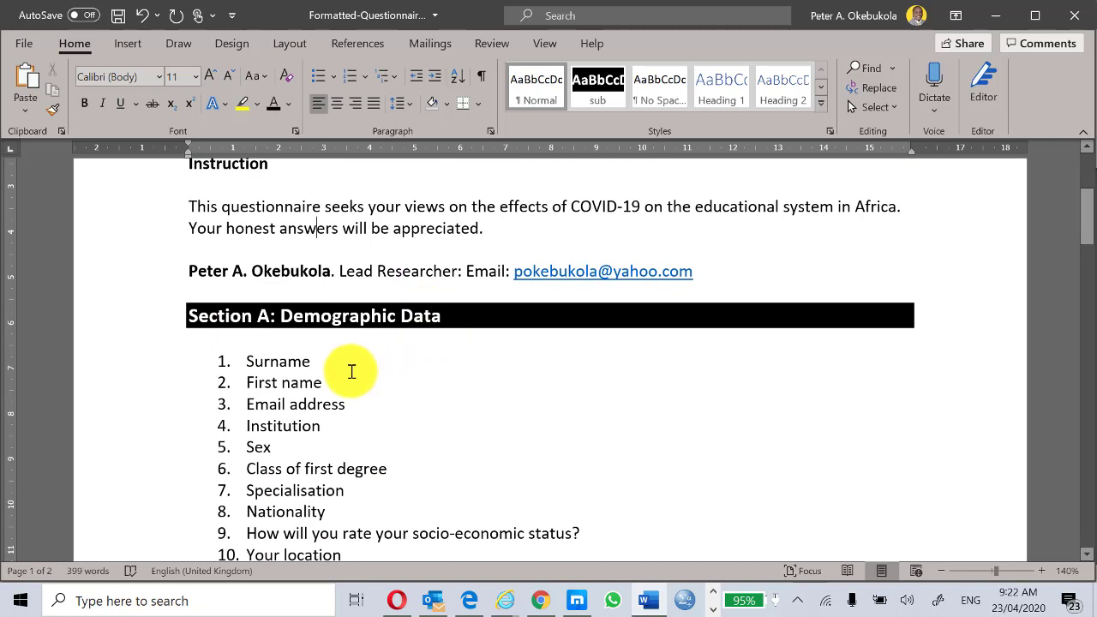
scroll(353, 368, "down", 5)
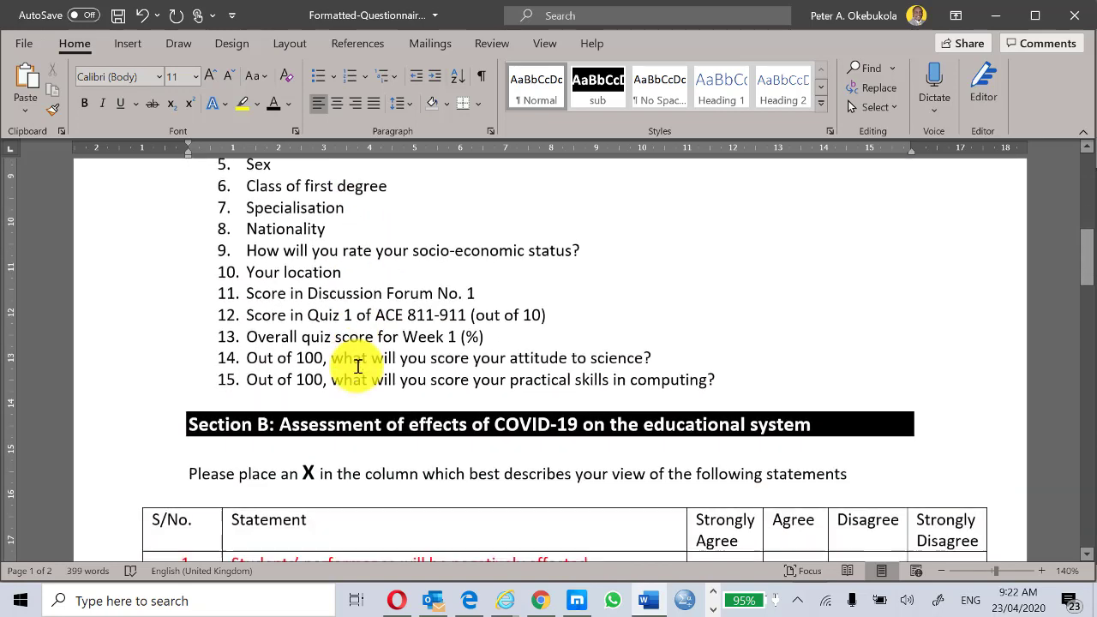
scroll(359, 364, "down", 2)
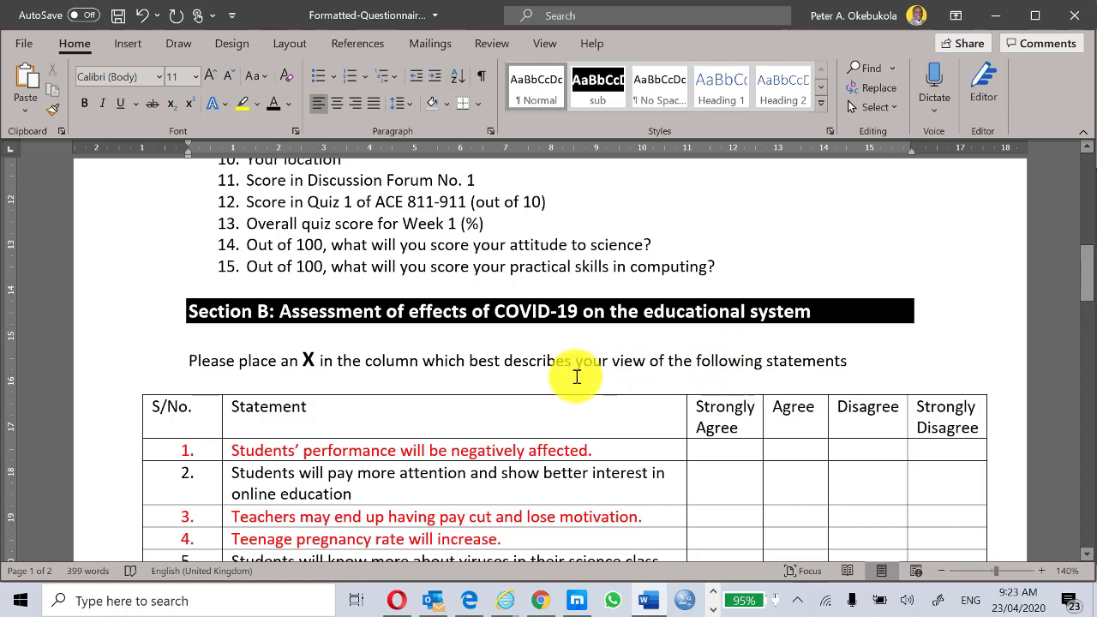
left_click_drag(717, 414, 938, 428)
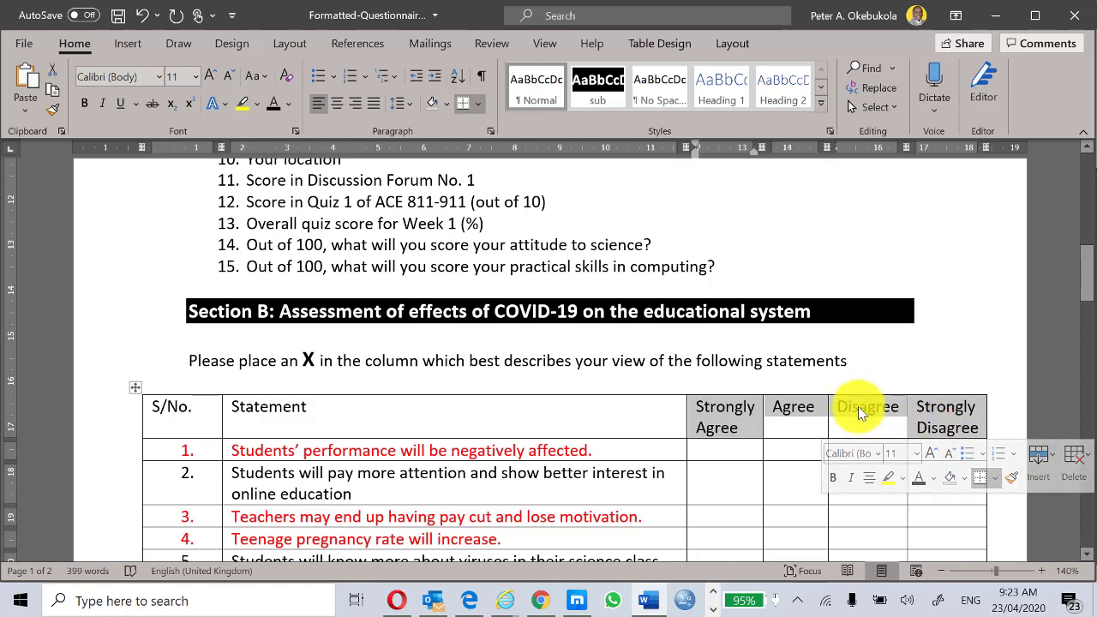
left_click(859, 412)
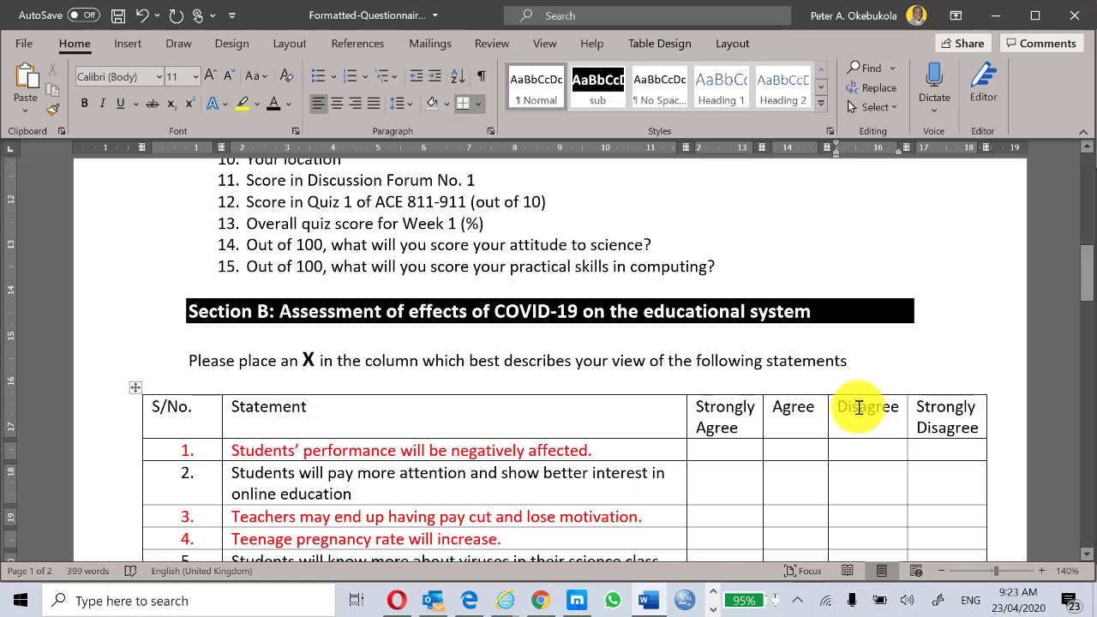
left_click(807, 410)
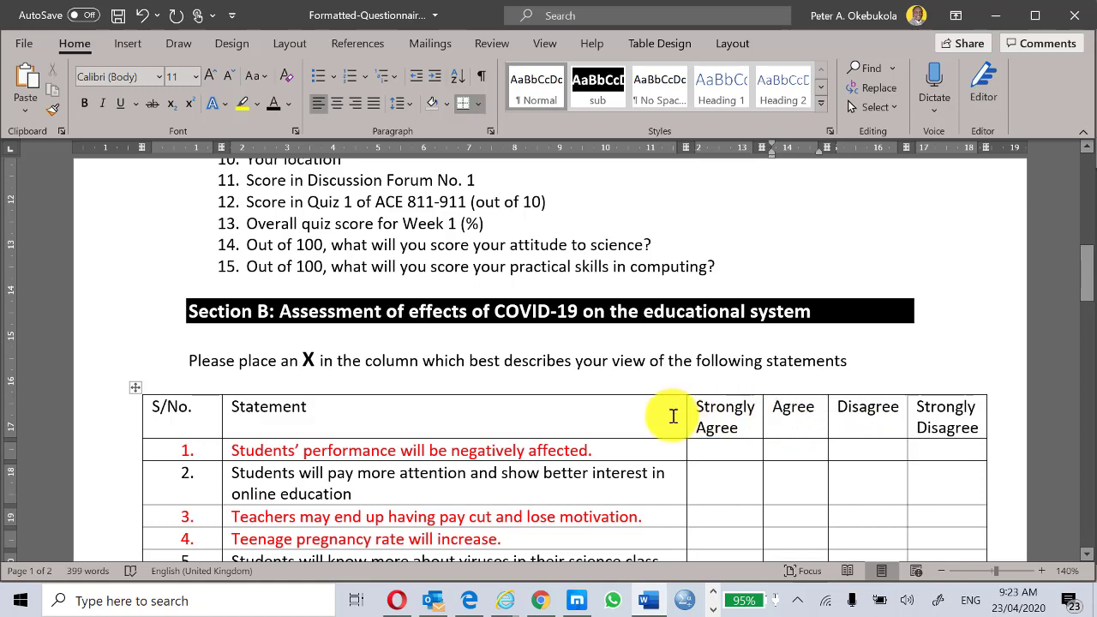
Read through the Section B statements to the end of the questionnaire, comparing the red and black items.
scroll(572, 412, "down", 3)
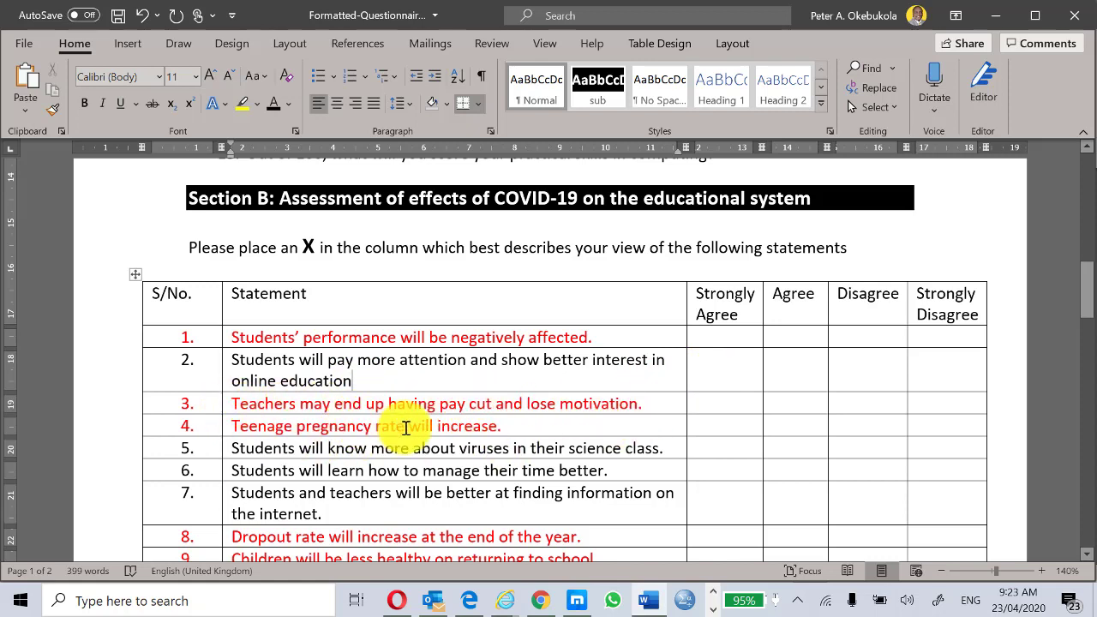
scroll(438, 427, "down", 1)
scroll(439, 427, "down", 1)
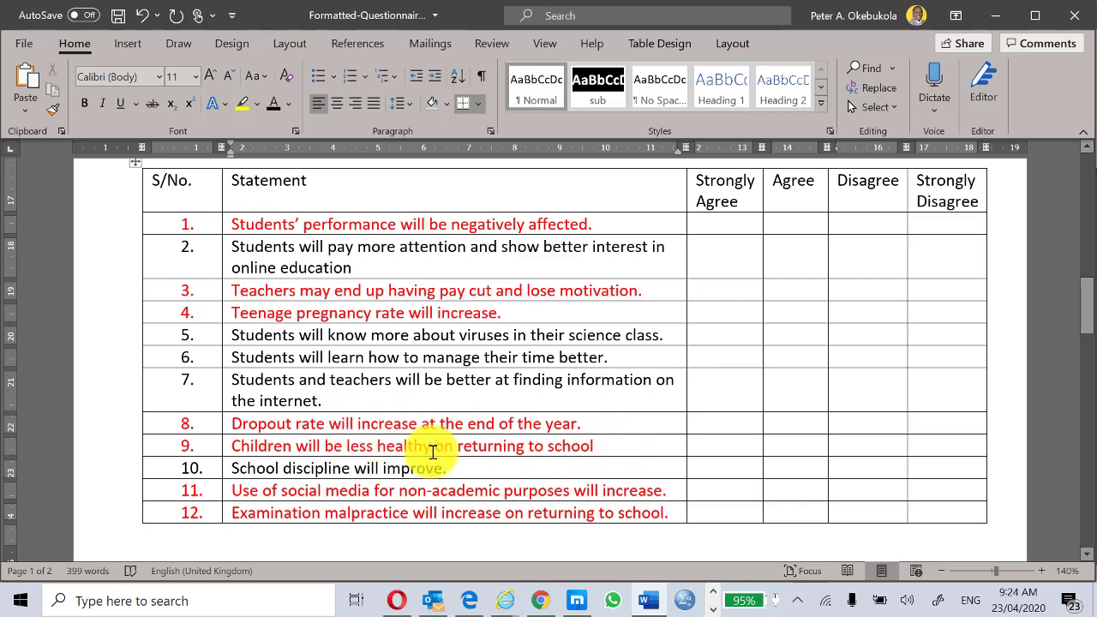
scroll(433, 433, "down", 8)
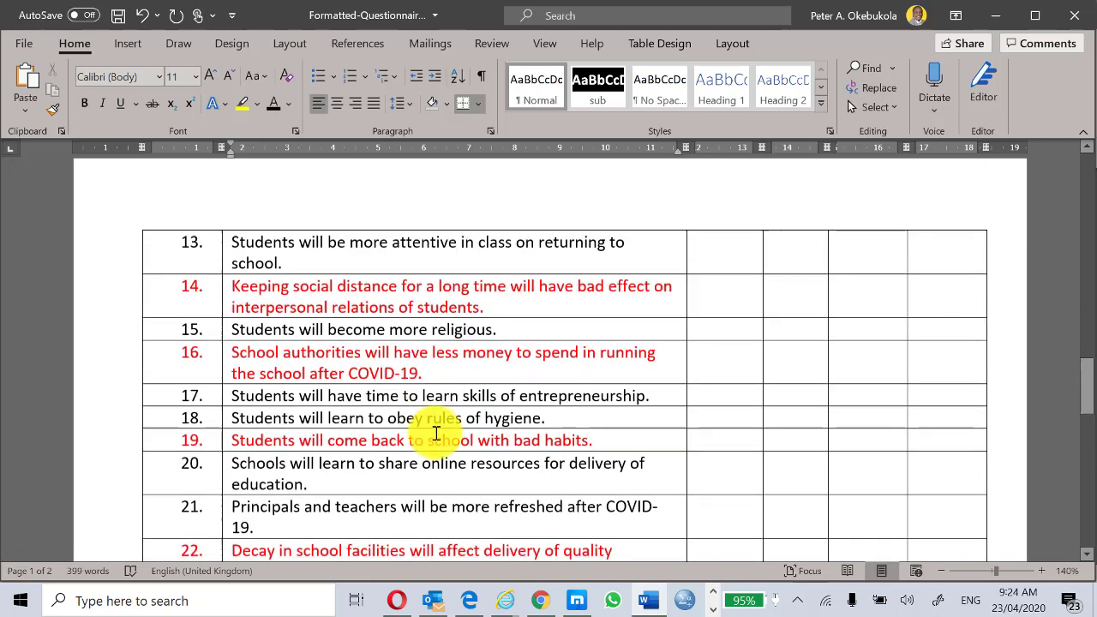
scroll(437, 434, "down", 5)
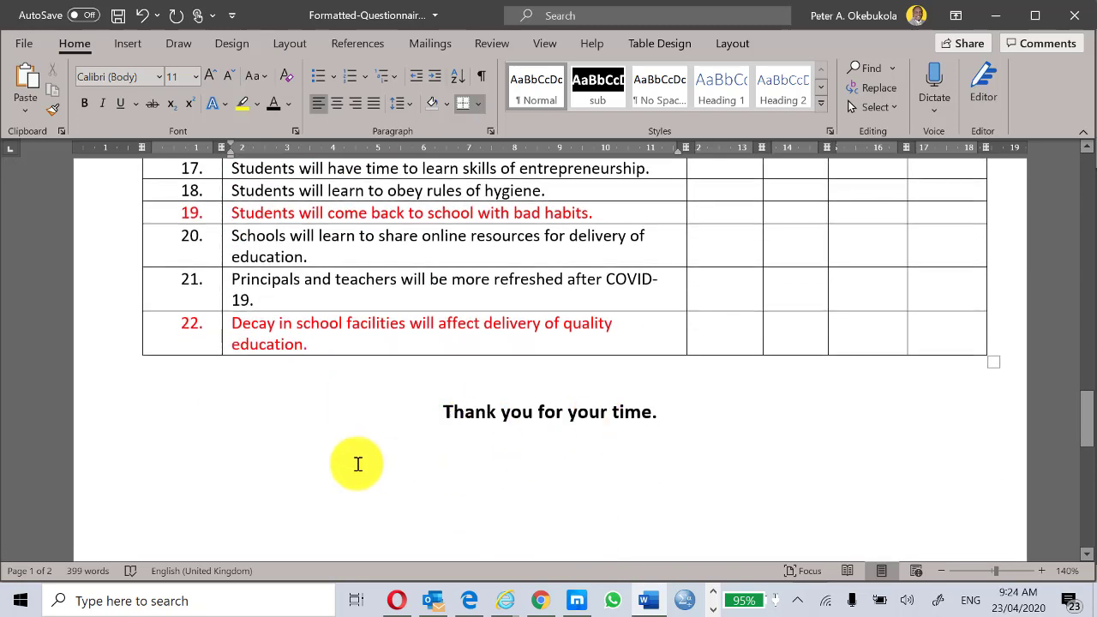
scroll(359, 464, "up", 12)
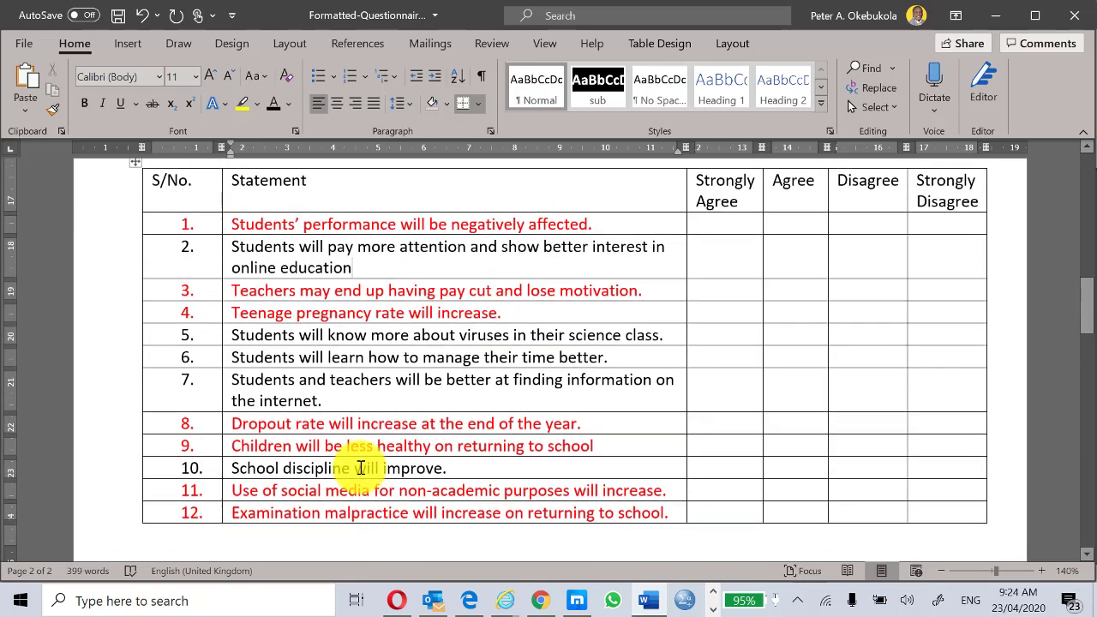
scroll(361, 468, "up", 3)
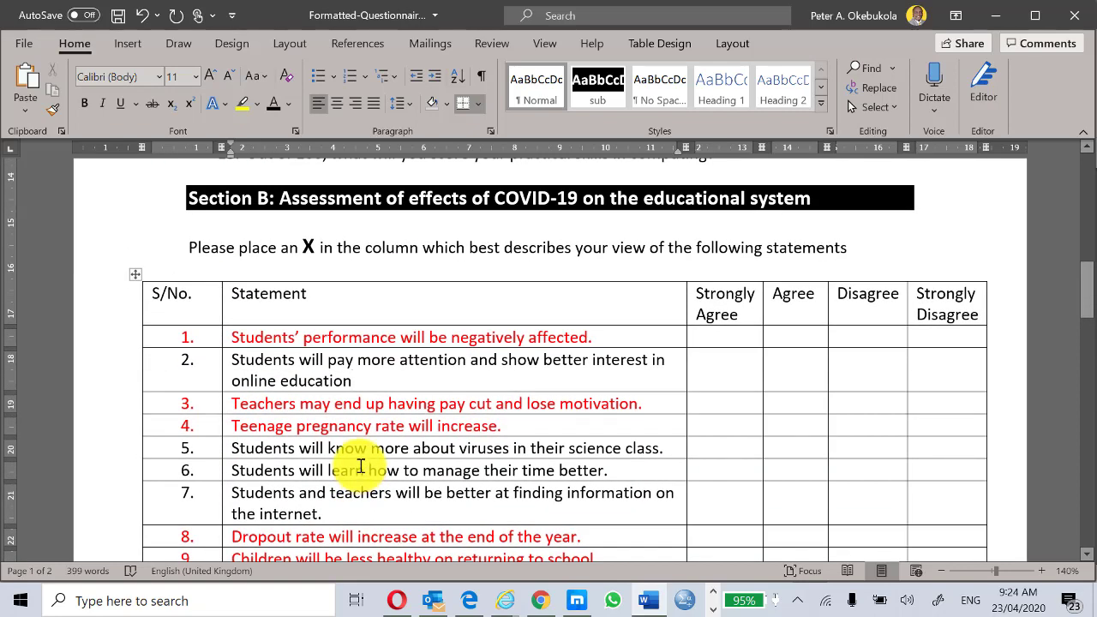
scroll(360, 466, "down", 2)
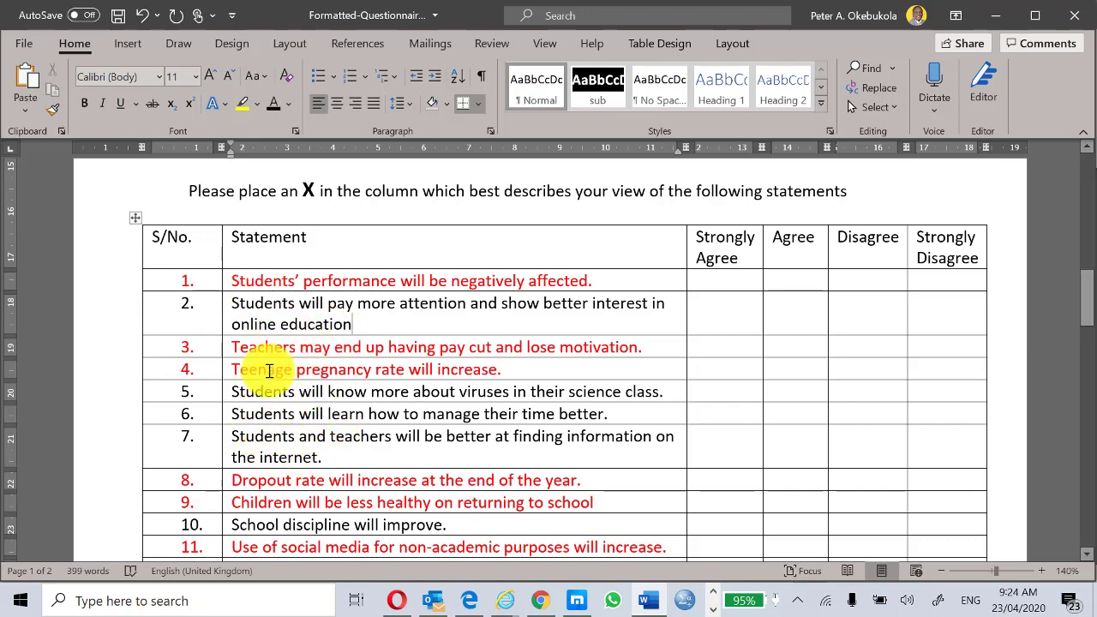
scroll(270, 371, "down", 8)
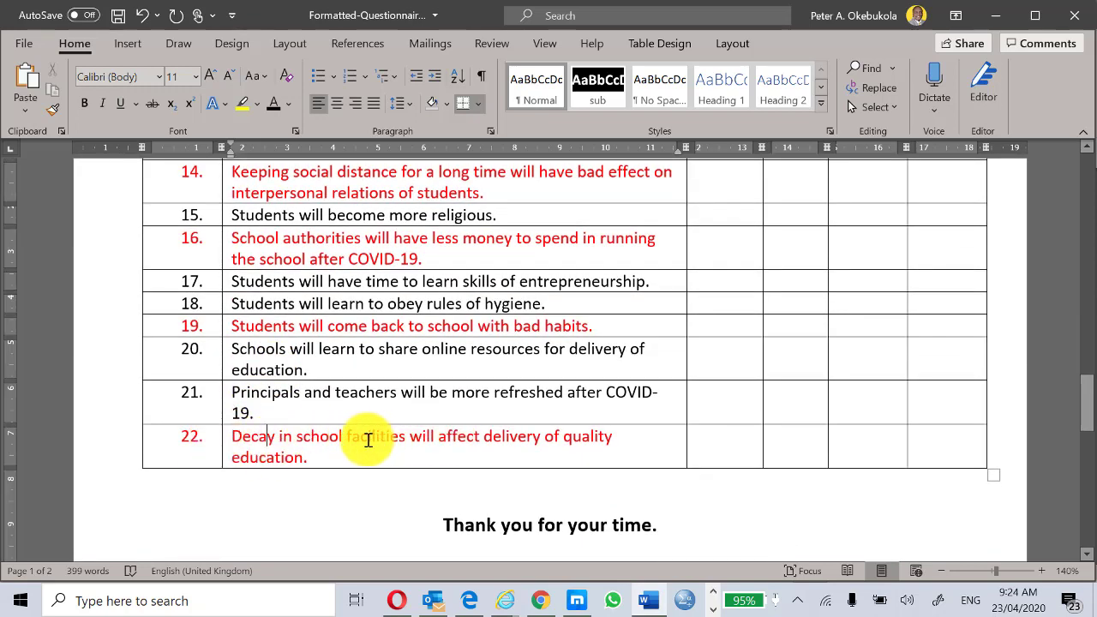
scroll(361, 413, "up", 15)
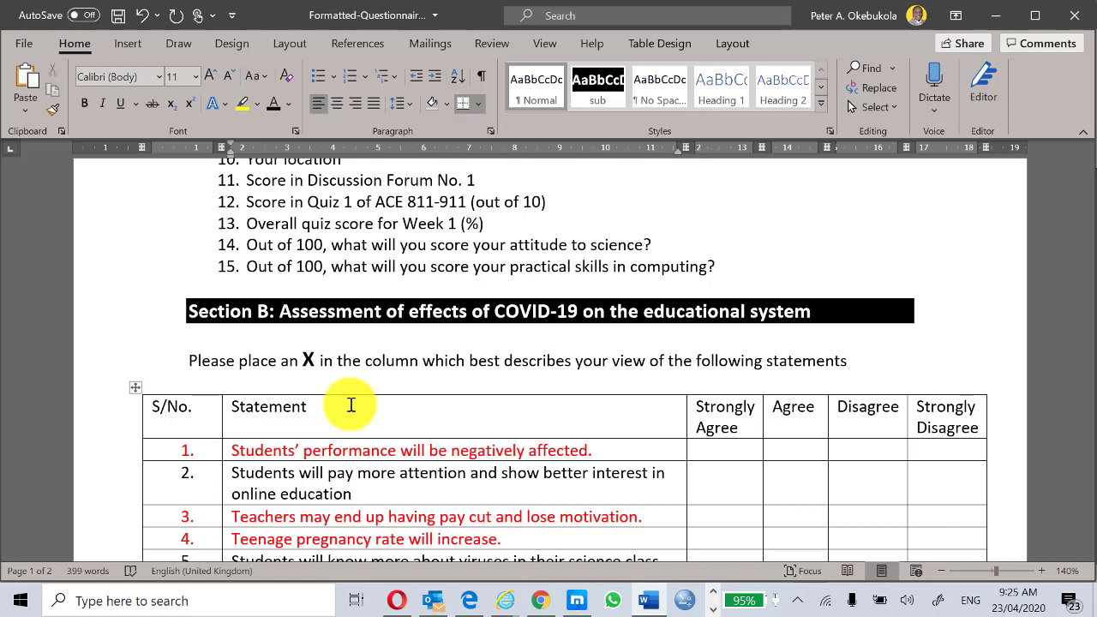
Switch to the Google Forms version in Chrome and review its header, introductory section and first demographic questions.
key("alt+Tab")
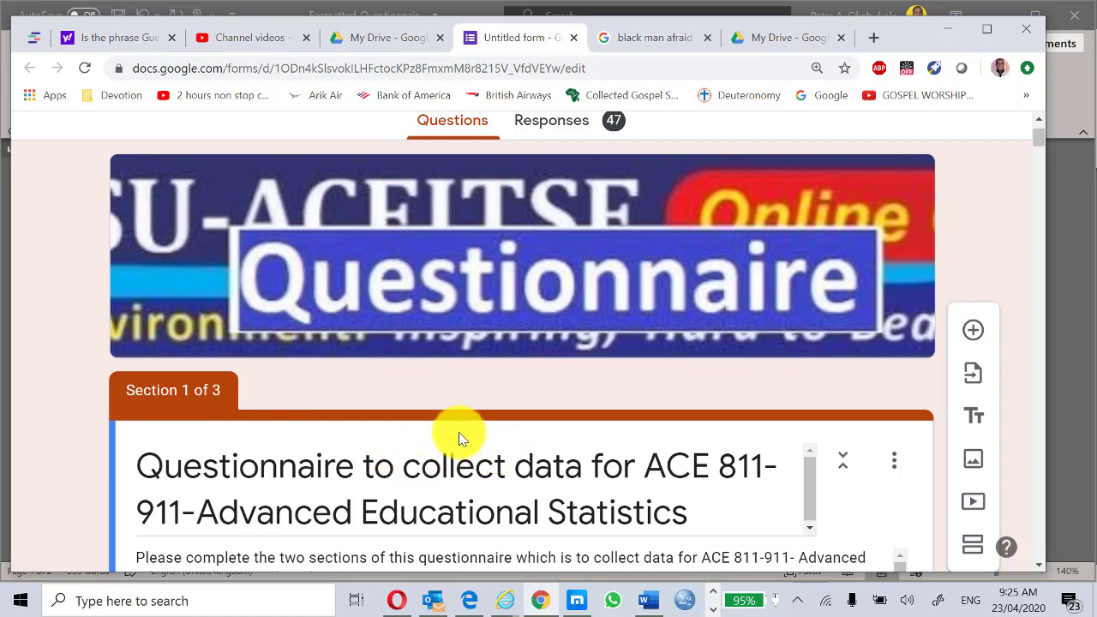
scroll(456, 433, "down", 1)
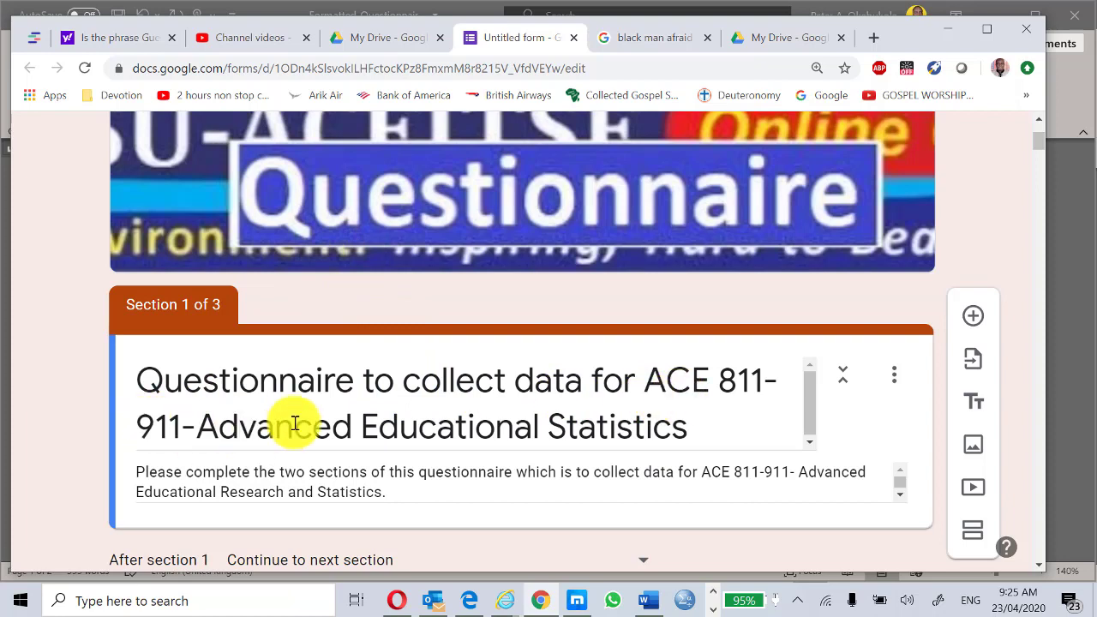
scroll(413, 397, "down", 2)
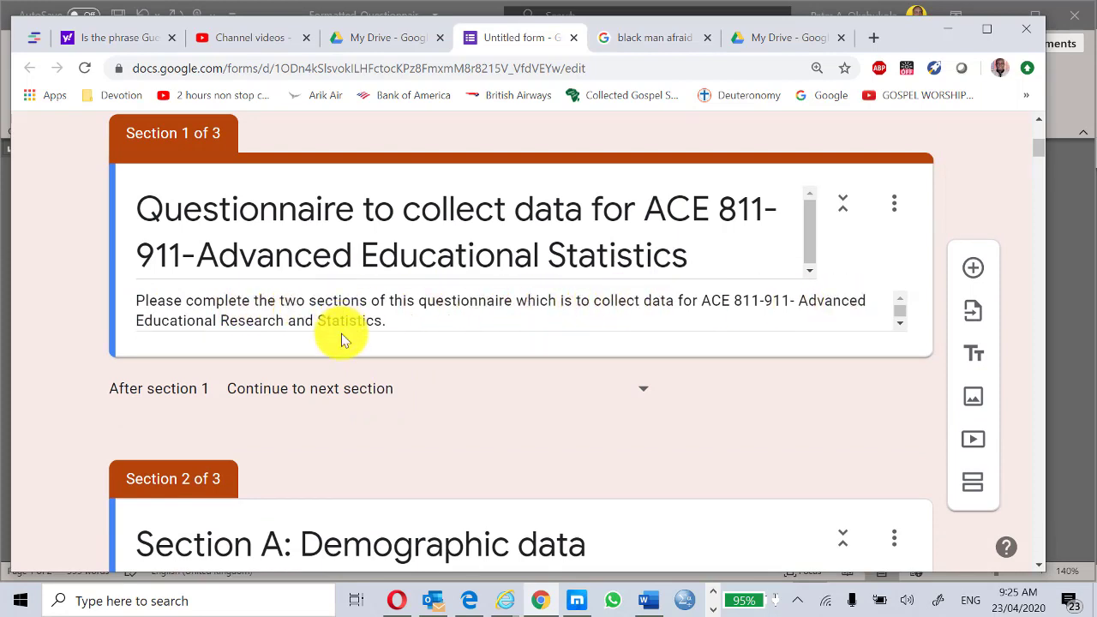
scroll(343, 336, "down", 2)
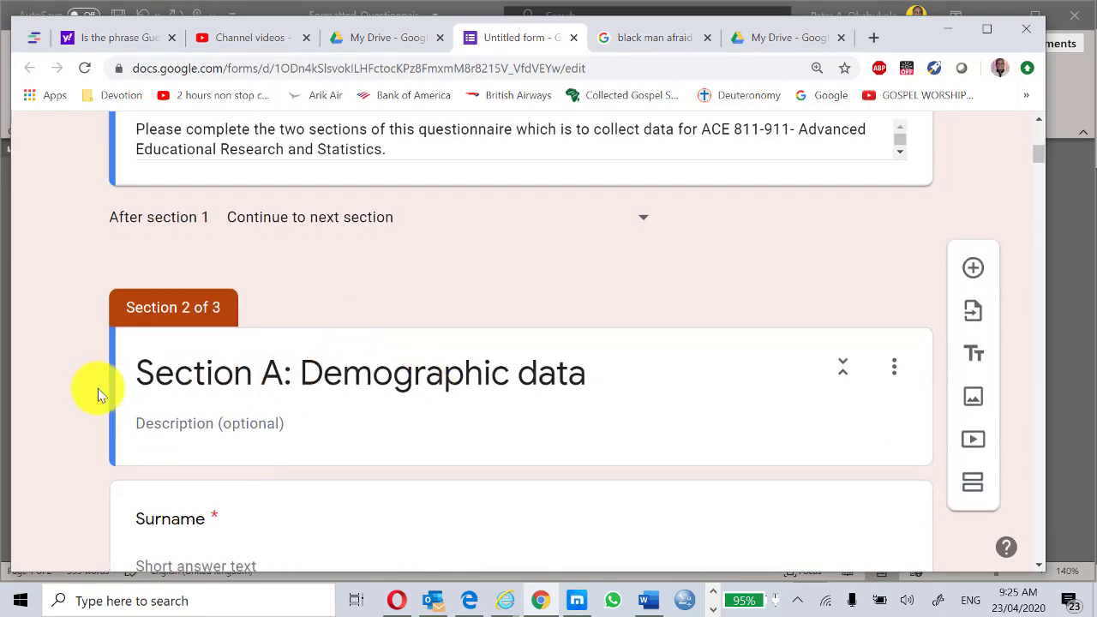
scroll(308, 388, "down", 2)
scroll(228, 377, "down", 2)
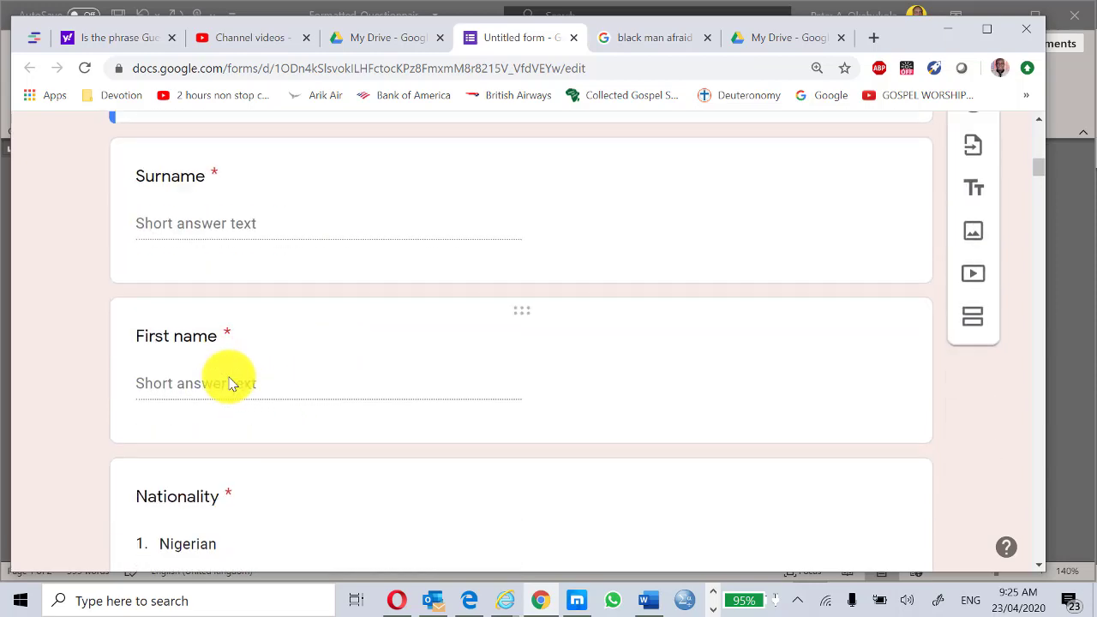
Compare the Section A items in the Word questionnaire with the demographic questions in the Google Form.
key("alt+Tab")
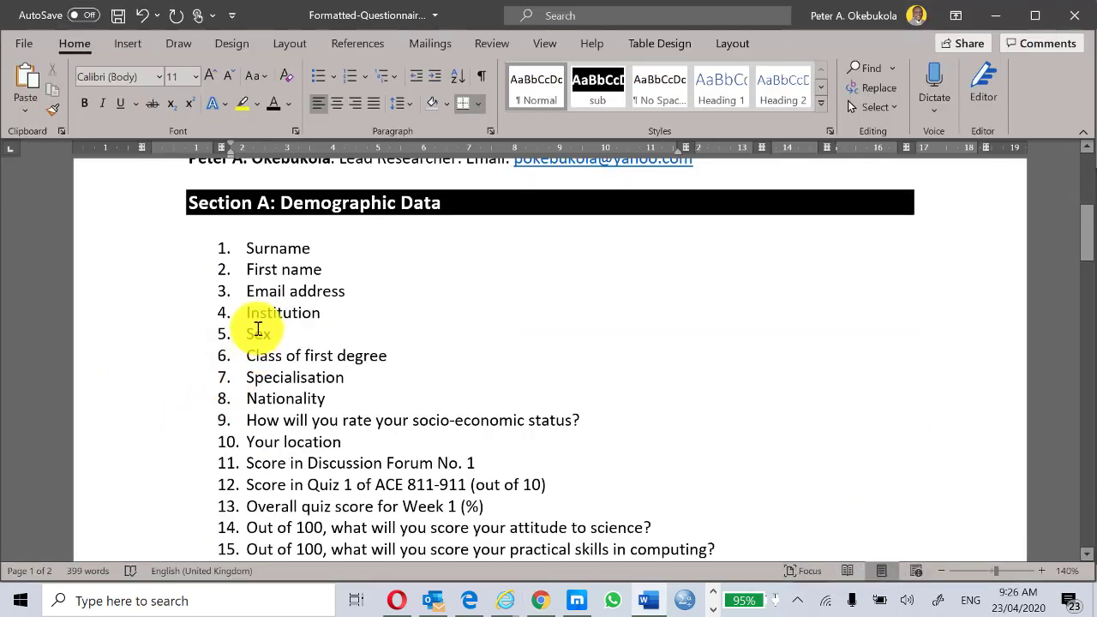
scroll(260, 338, "down", 2)
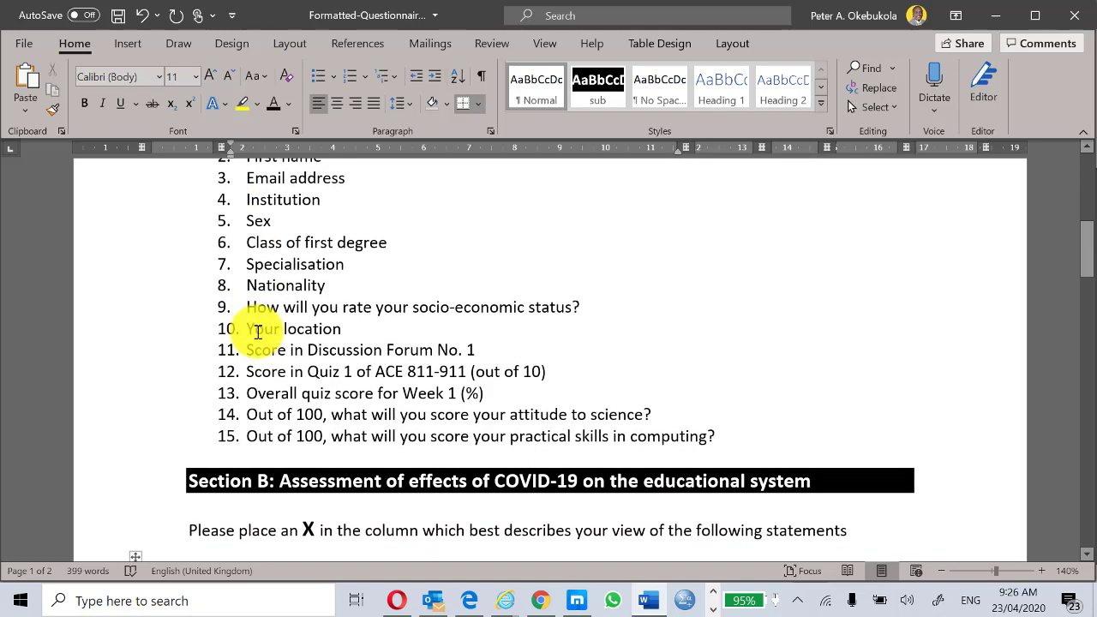
key("alt+Tab")
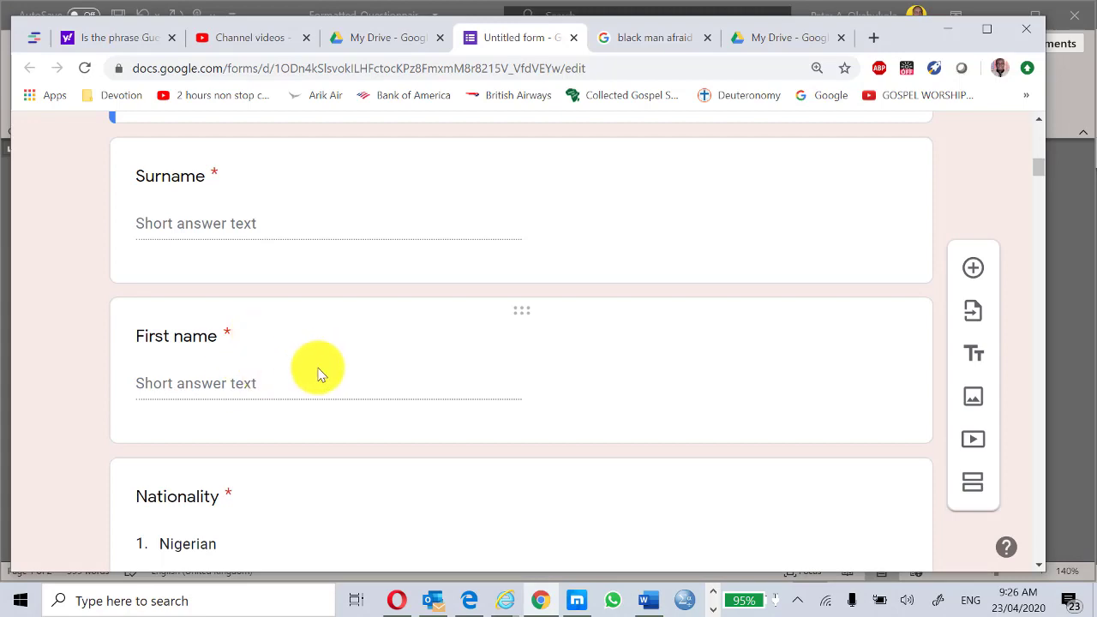
scroll(272, 324, "down", 6)
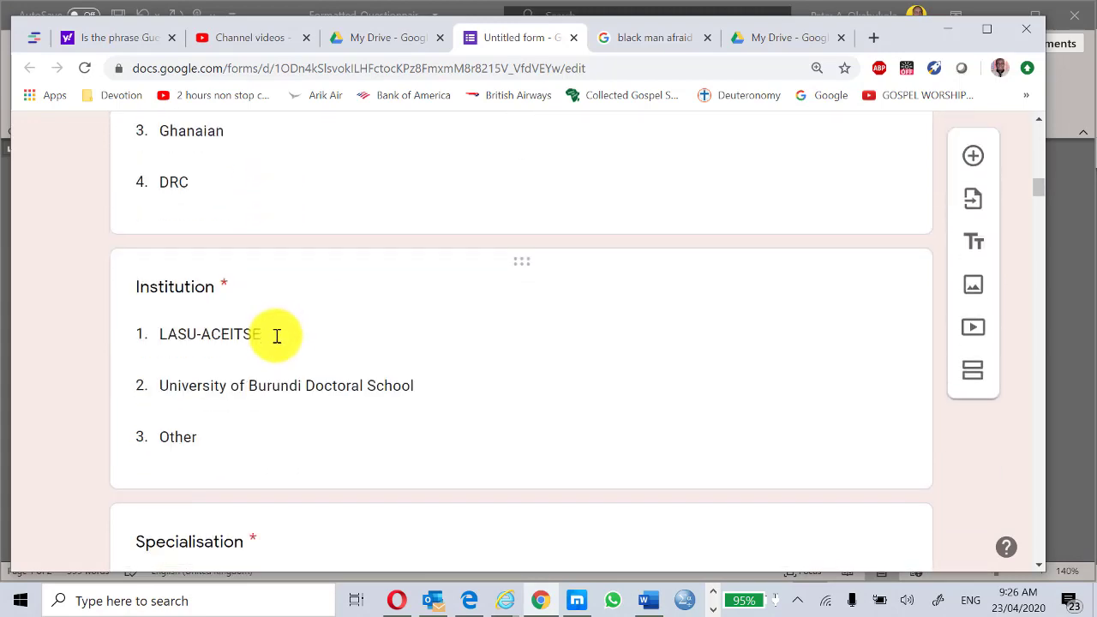
scroll(277, 335, "down", 14)
scroll(276, 338, "down", 12)
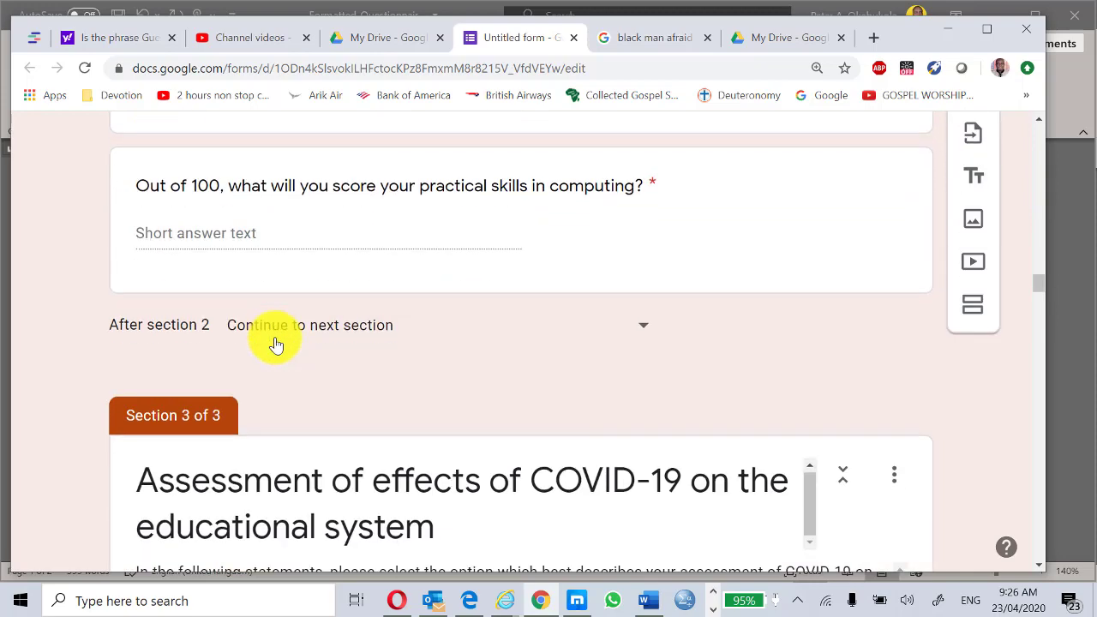
Review the form's section on the effects of COVID-19 on the educational system, reading its agreement-scale statements through to the last one.
scroll(275, 341, "down", 2)
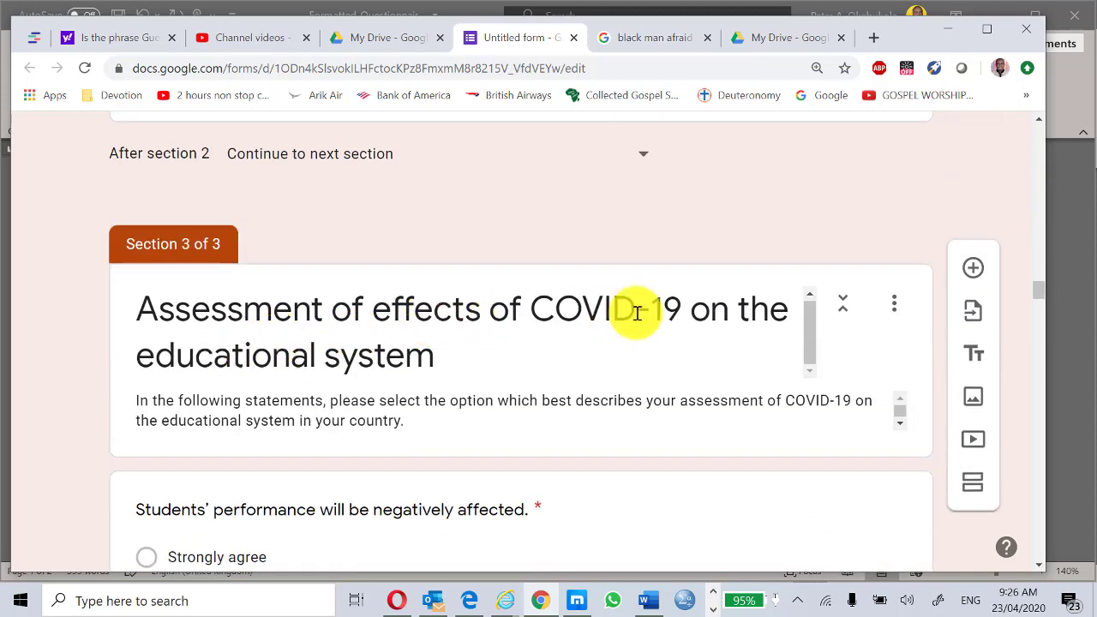
scroll(408, 352, "down", 2)
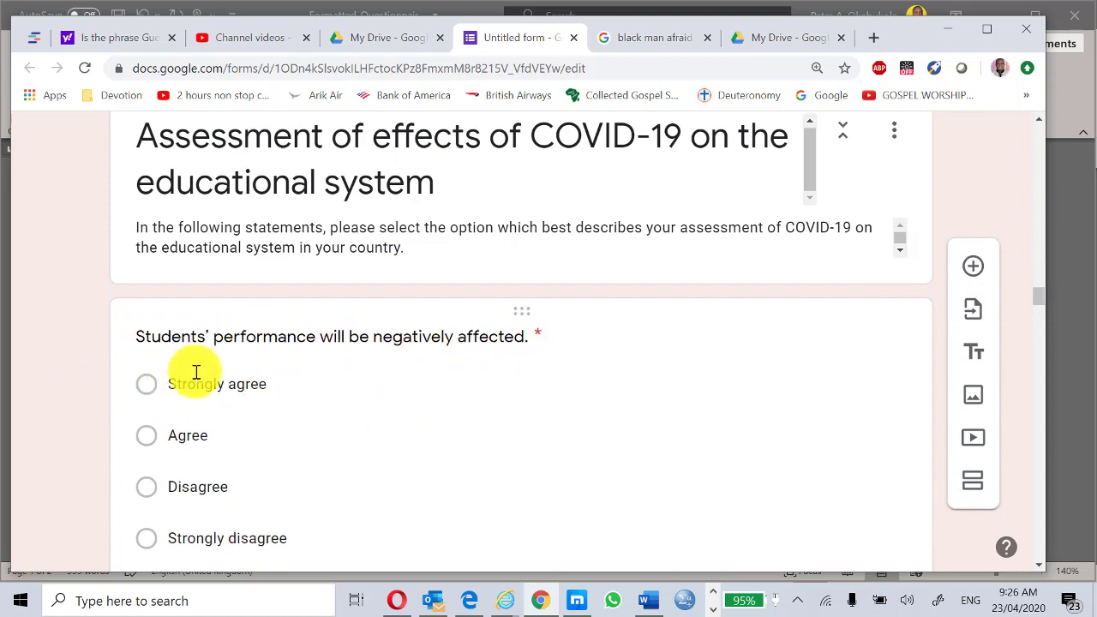
scroll(194, 373, "down", 2)
scroll(300, 357, "down", 18)
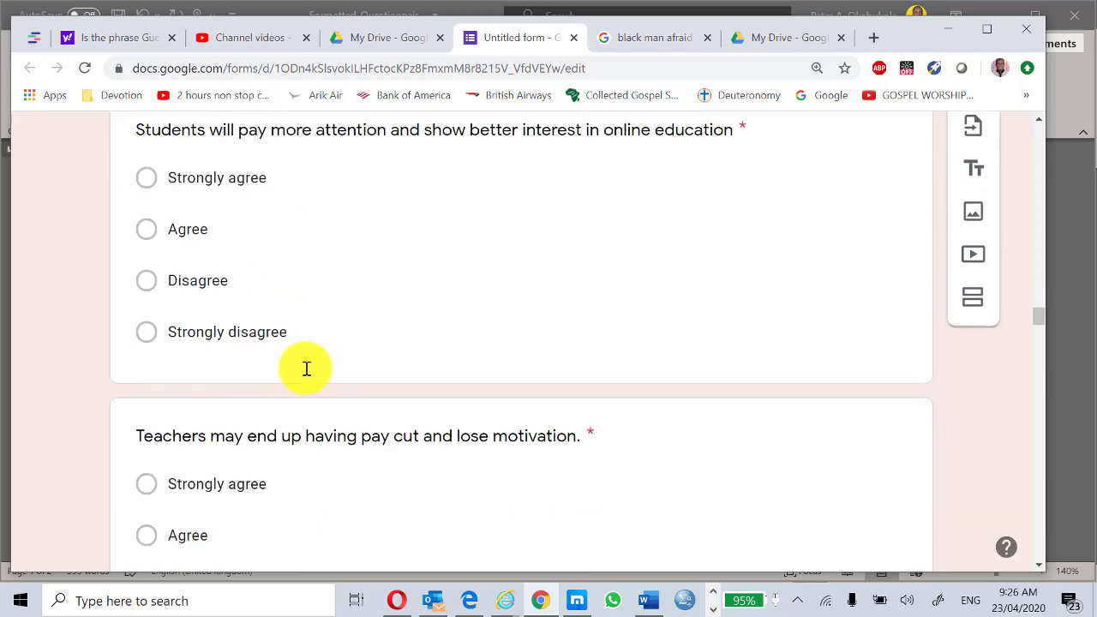
scroll(307, 379, "down", 15)
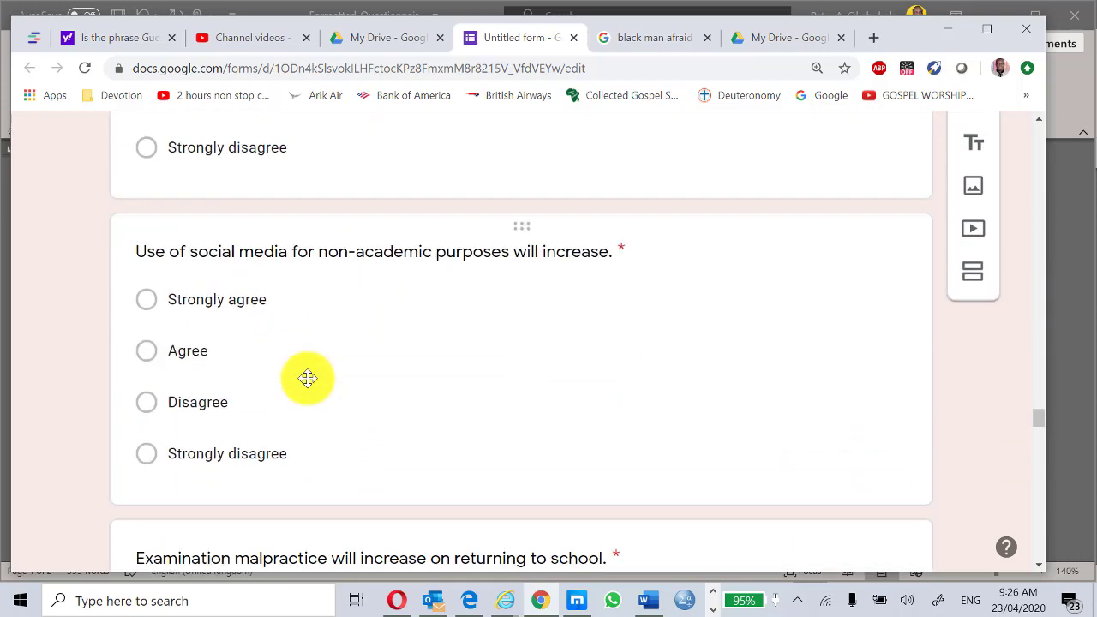
scroll(311, 381, "down", 12)
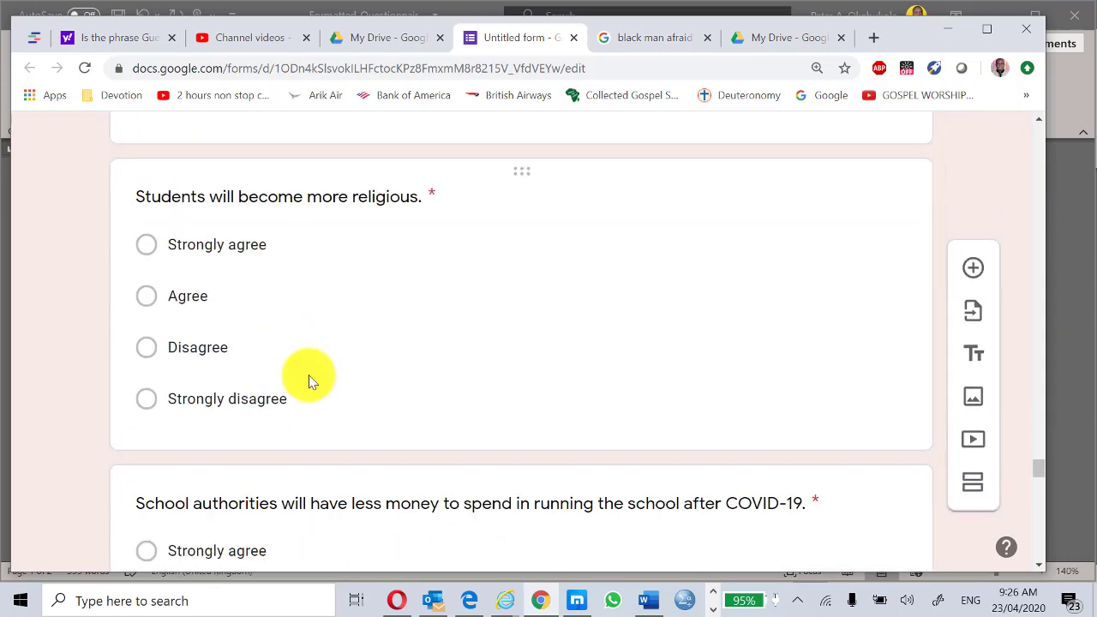
scroll(311, 381, "down", 9)
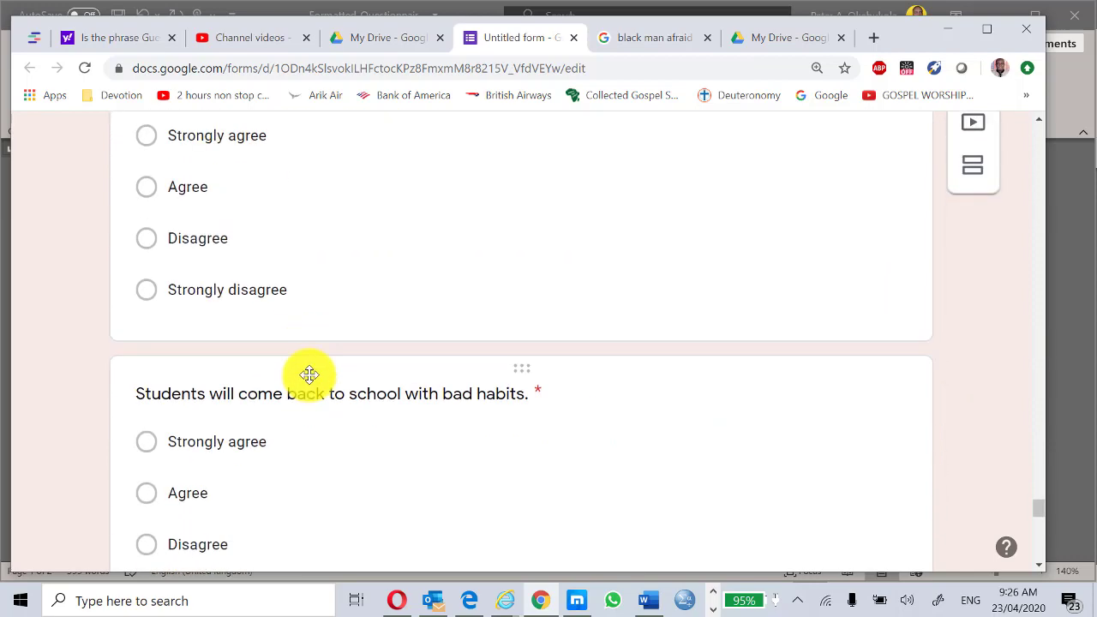
scroll(370, 379, "down", 4)
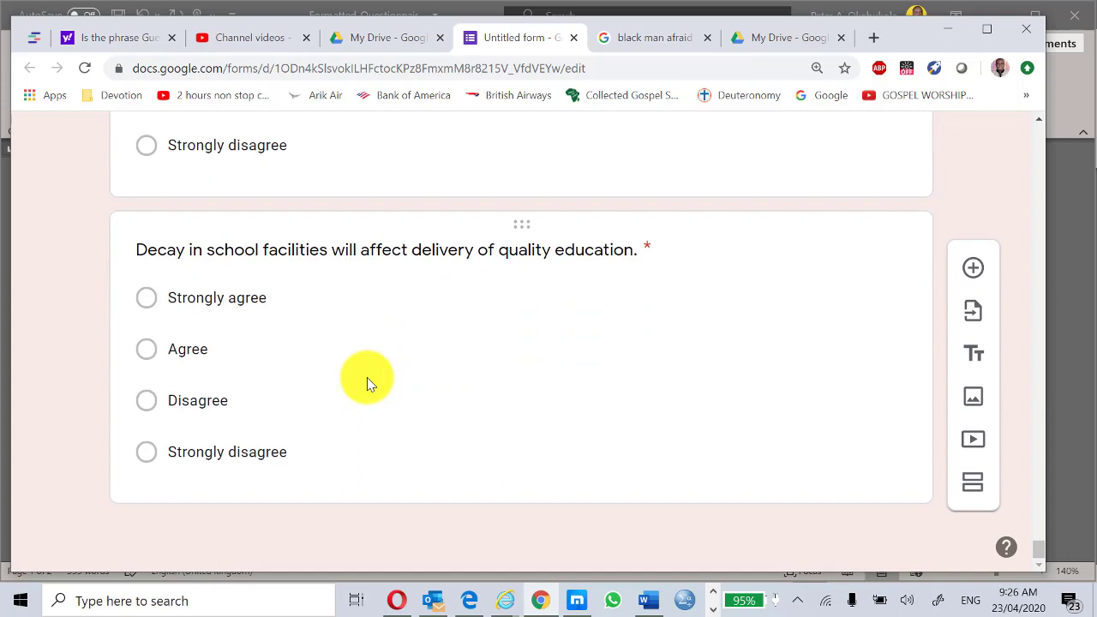
Return to the start of the form and open its response summary, examining the surname and first name entries.
key("Home")
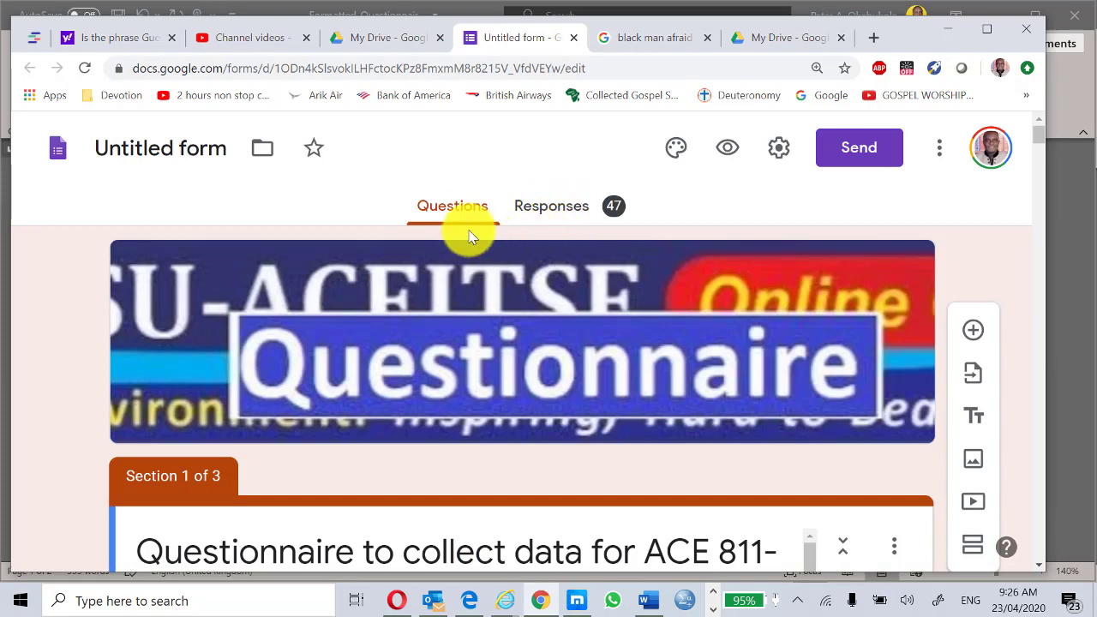
scroll(549, 287, "down", 2)
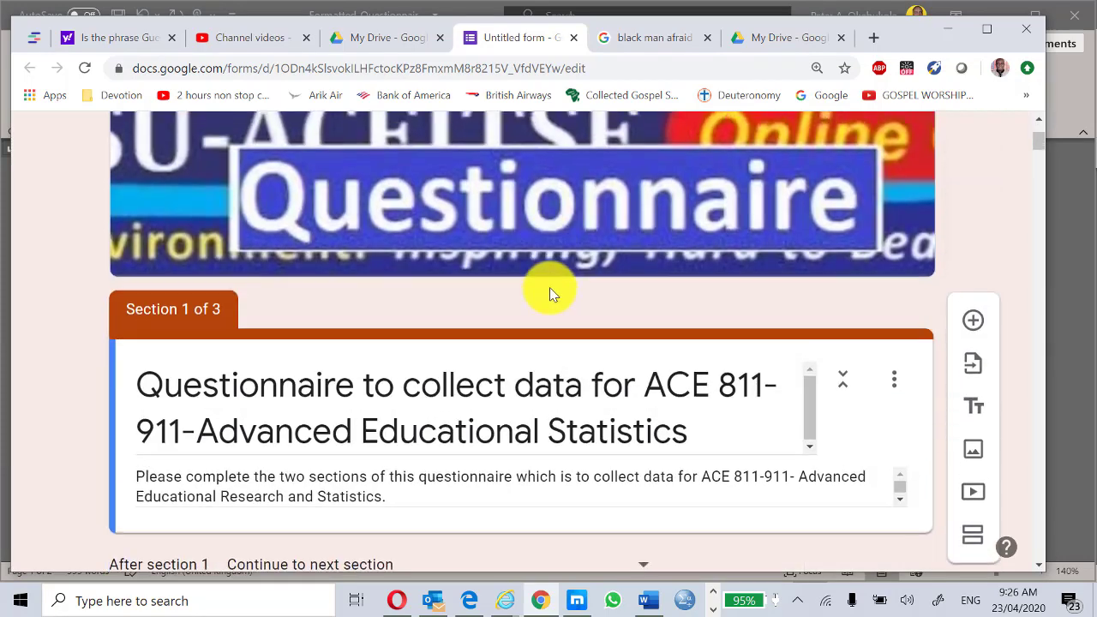
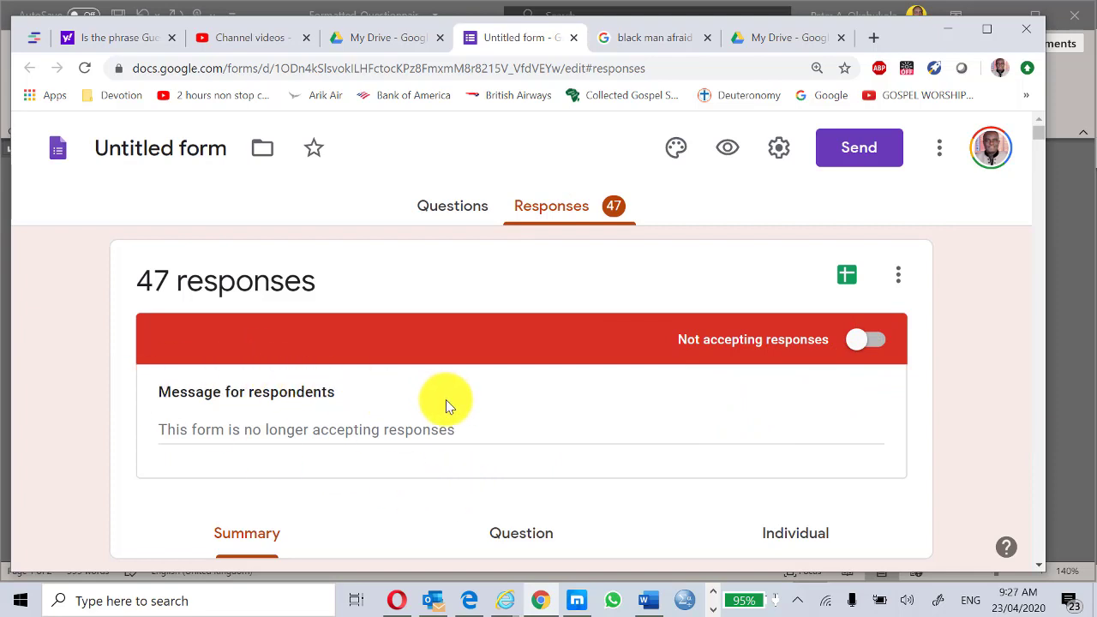
scroll(448, 397, "down", 6)
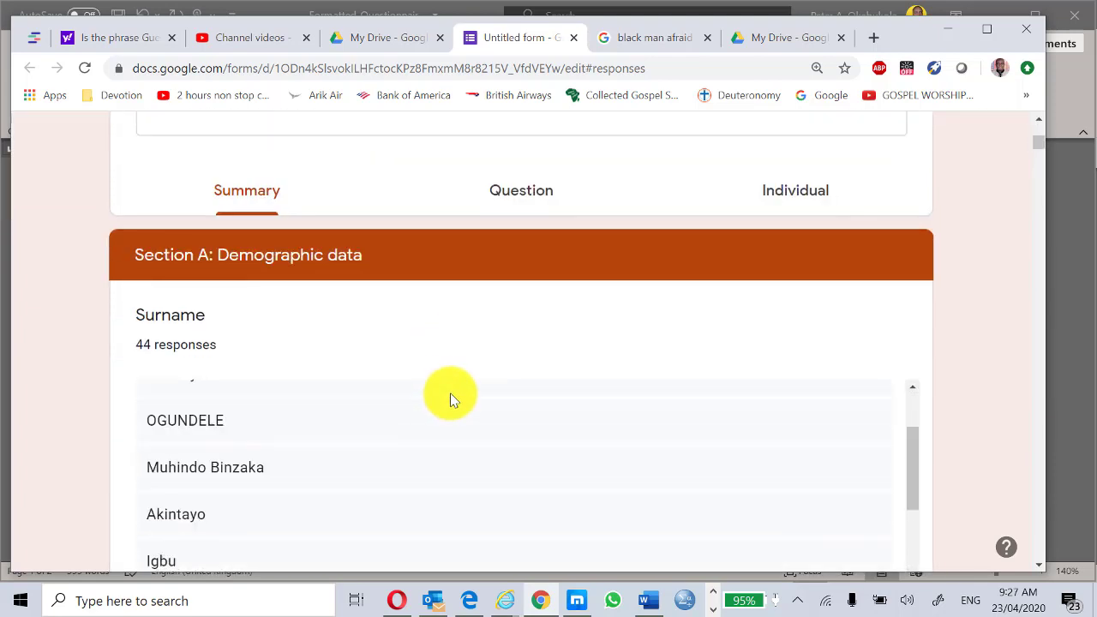
scroll(452, 399, "down", 10)
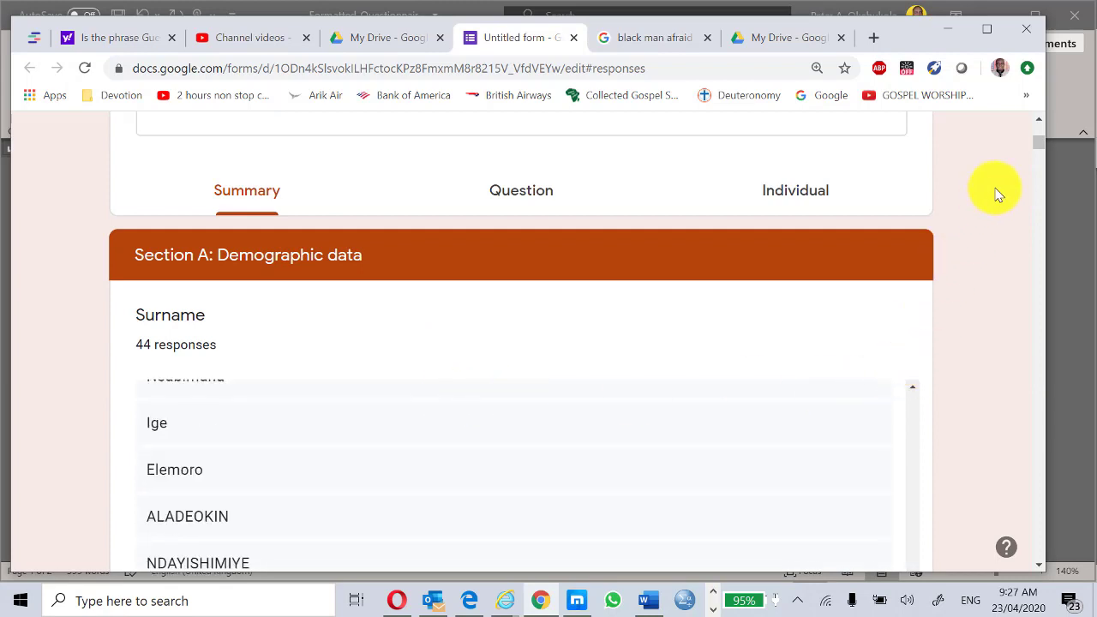
scroll(664, 341, "down", 8)
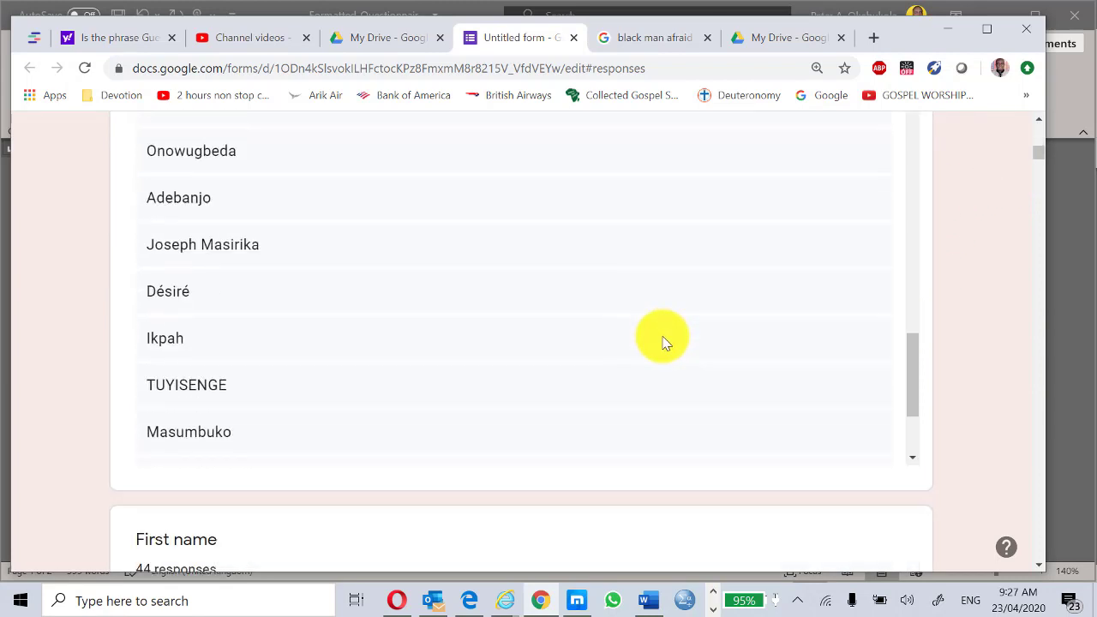
scroll(637, 410, "down", 8)
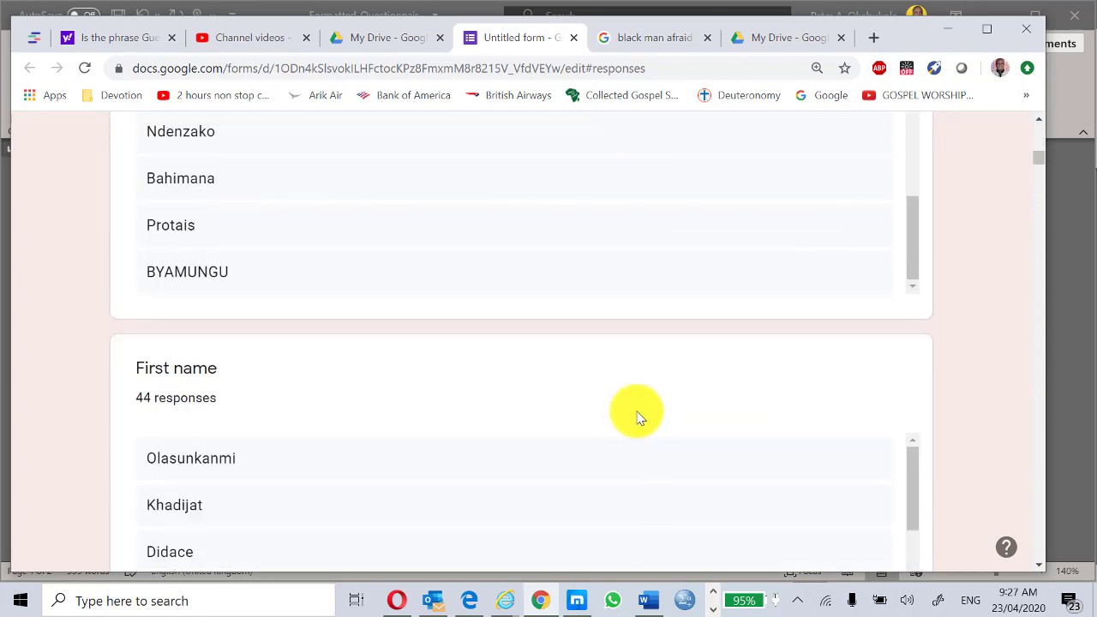
scroll(631, 407, "down", 10)
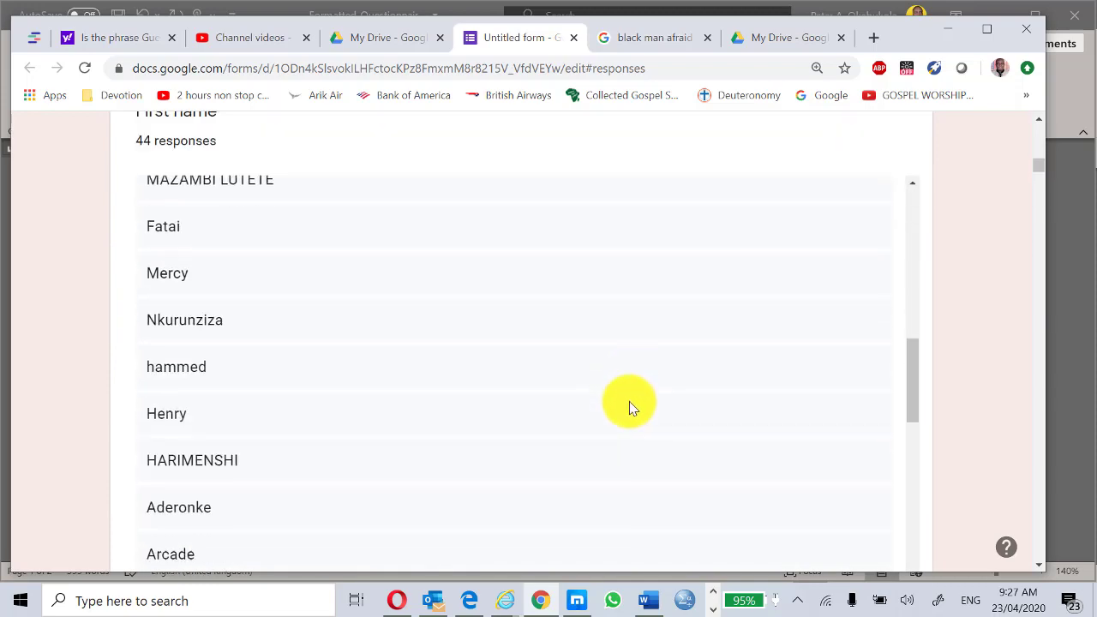
scroll(619, 395, "down", 6)
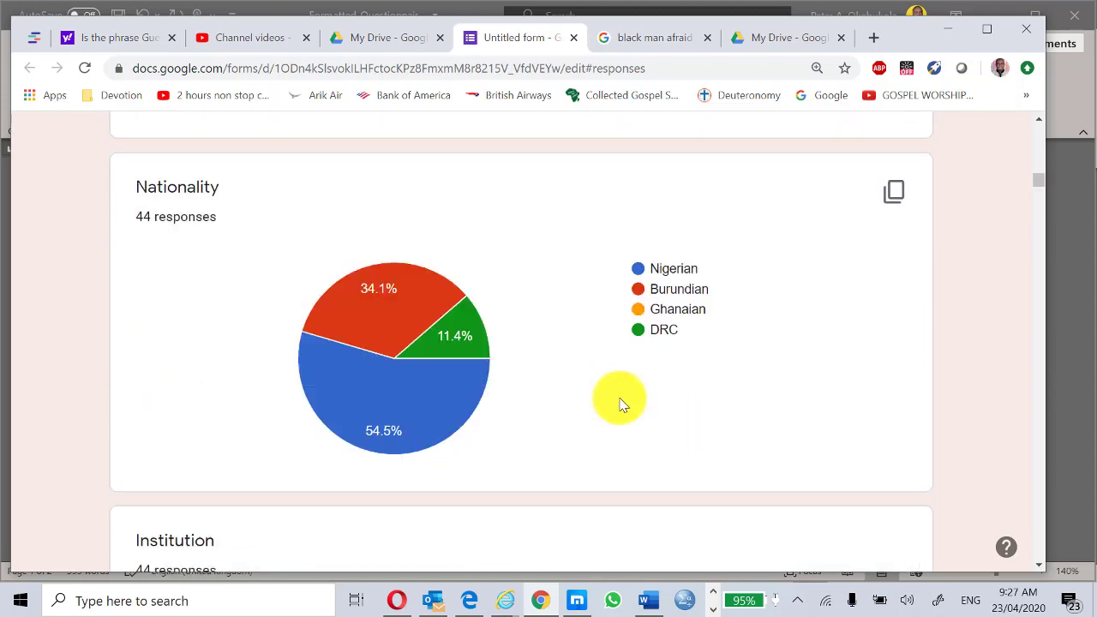
Examine the response charts for nationality, institution, specialisation and class of degree, inspecting individual slices.
scroll(618, 394, "up", 4)
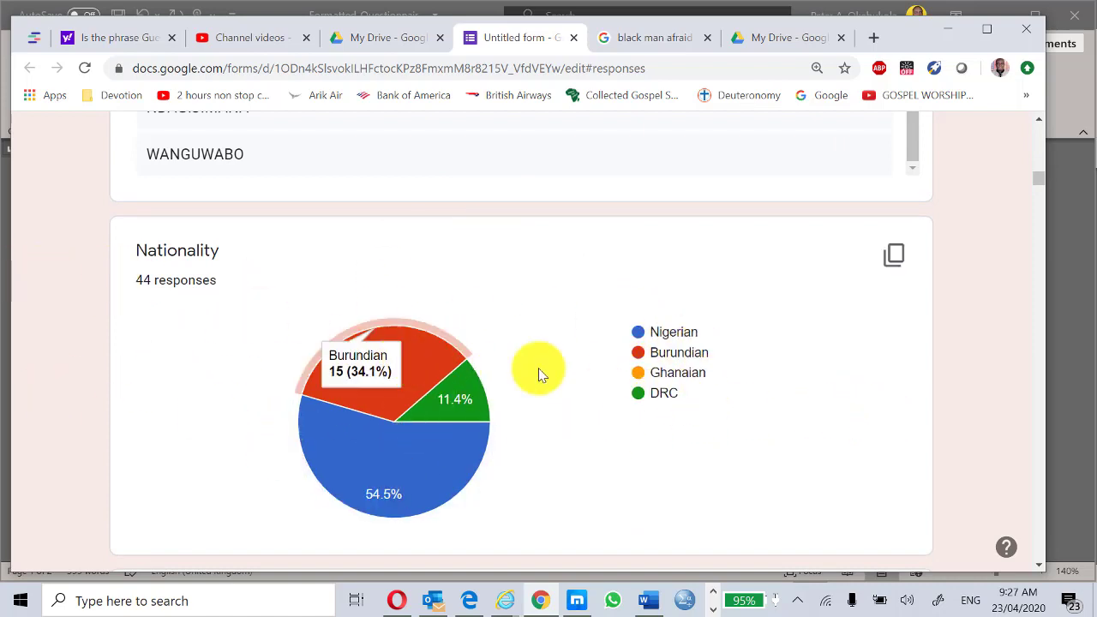
scroll(598, 370, "down", 3)
scroll(598, 368, "down", 2)
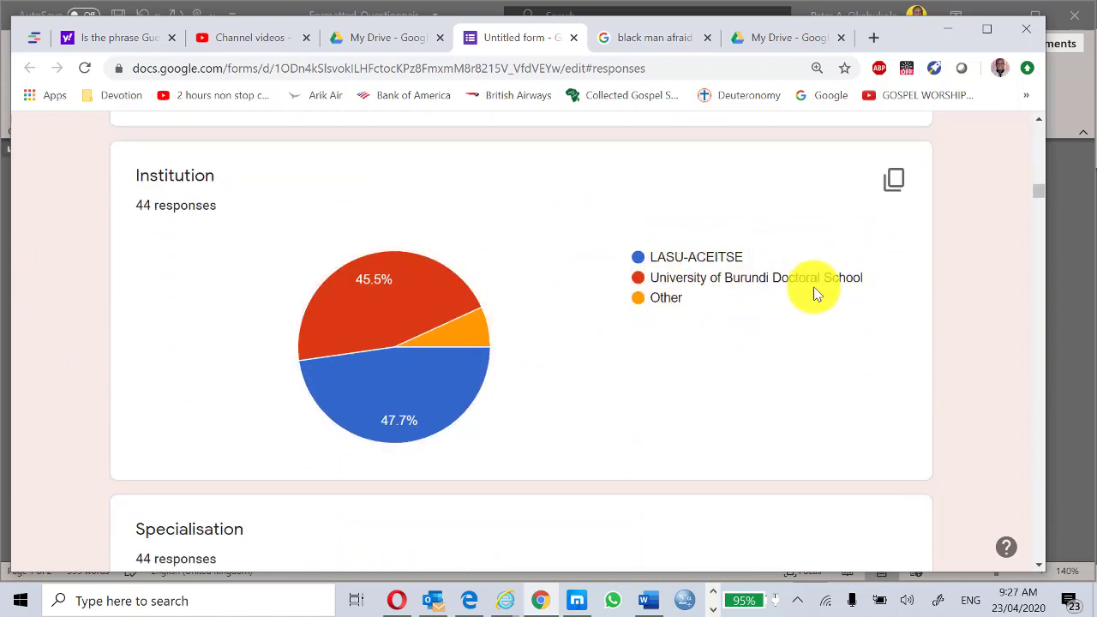
scroll(558, 322, "down", 2)
scroll(559, 326, "down", 2)
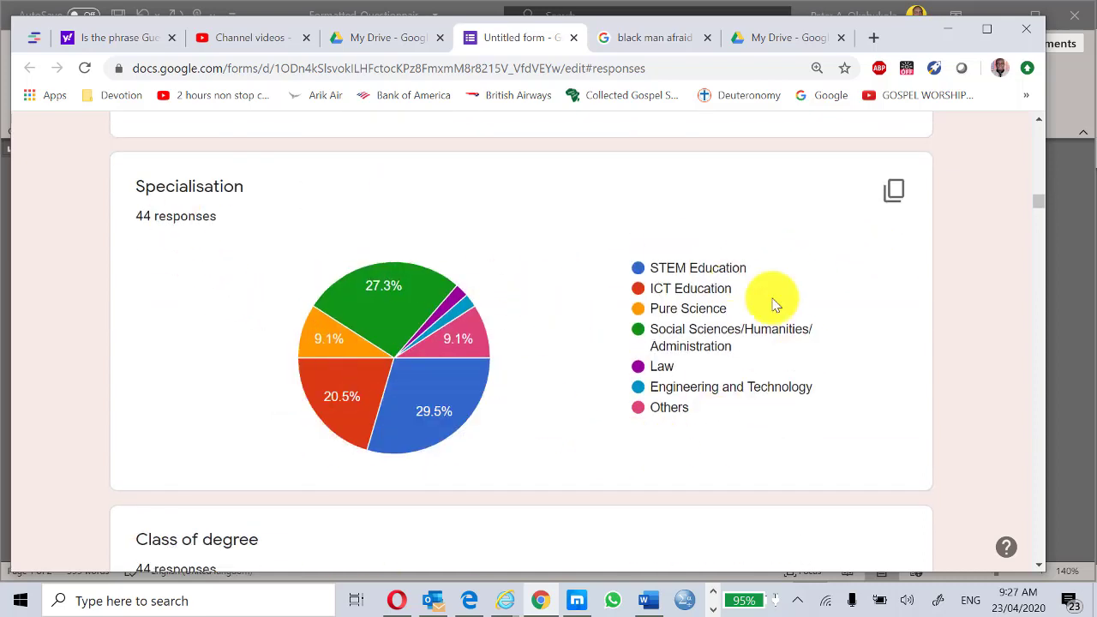
mouse_move(481, 362)
scroll(481, 363, "down", 3)
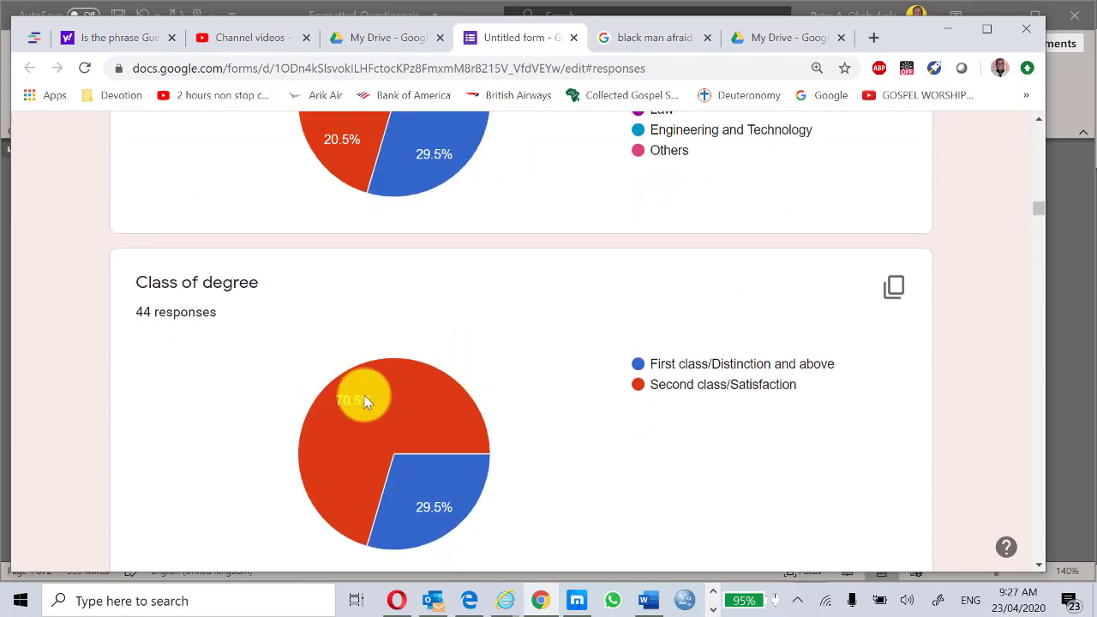
mouse_move(420, 502)
mouse_move(339, 502)
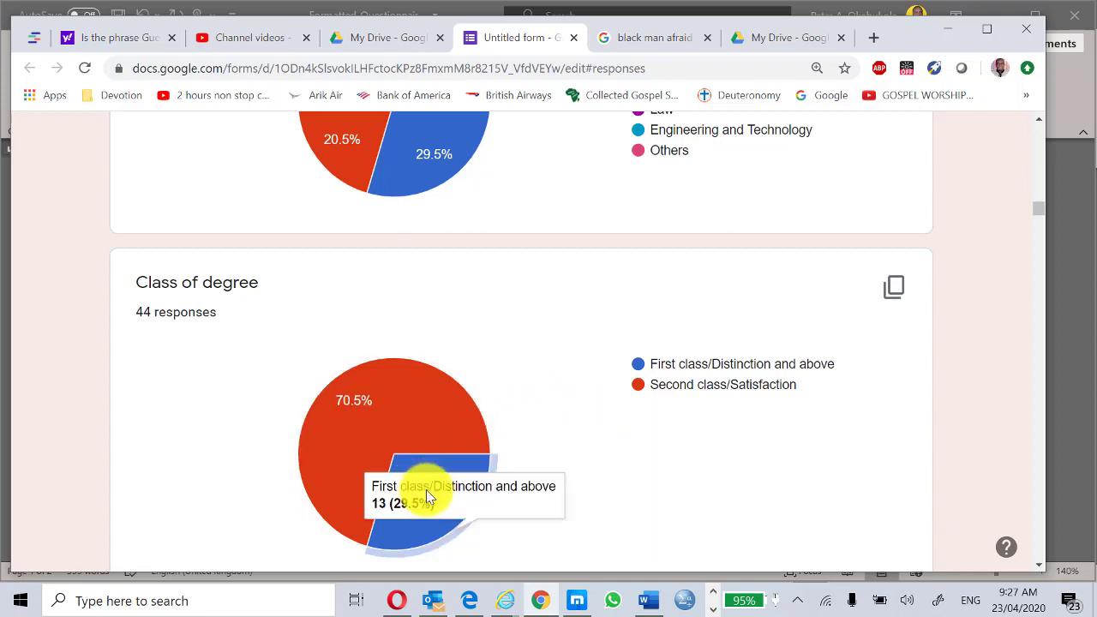
Inspect the response charts for sex and where respondents live, checking the Male and Urban slices.
scroll(531, 418, "down", 3)
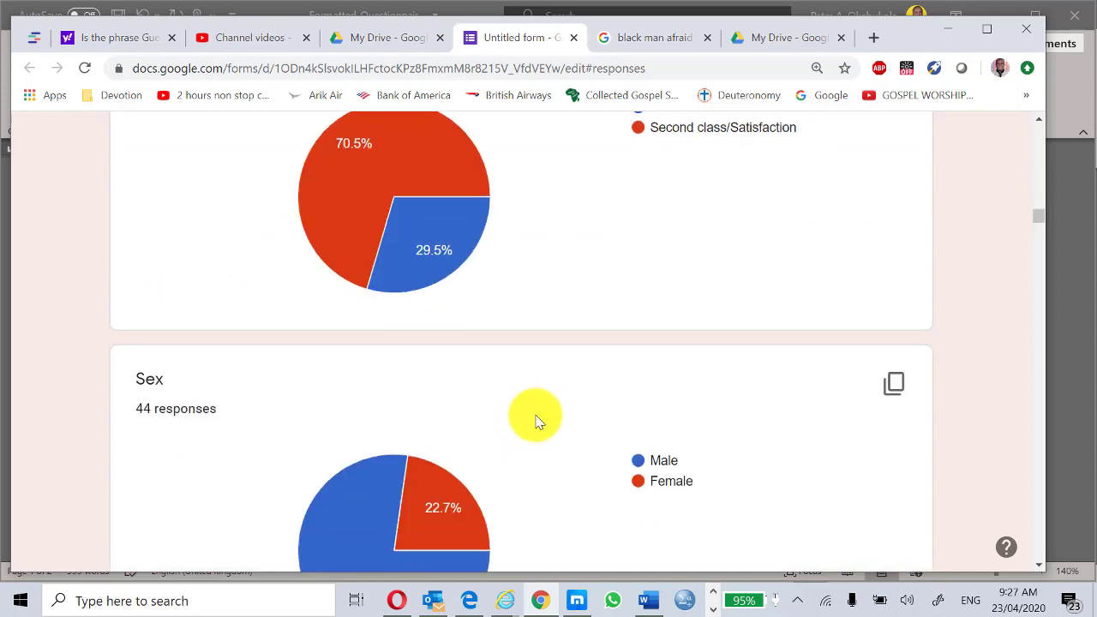
scroll(535, 421, "down", 2)
mouse_move(347, 415)
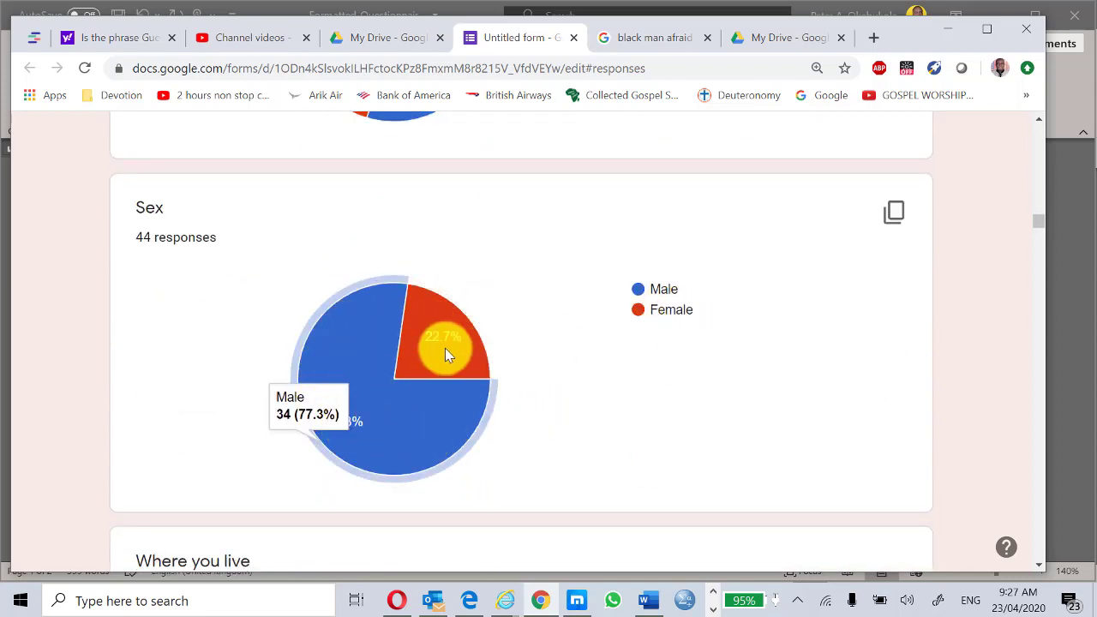
scroll(591, 403, "down", 2)
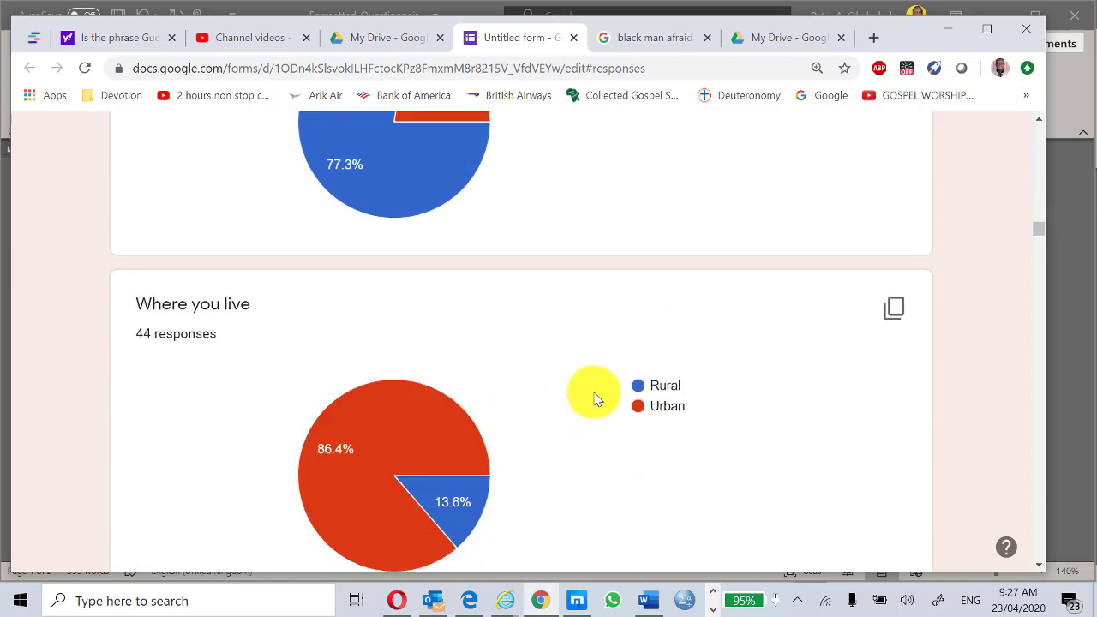
scroll(592, 396, "down", 2)
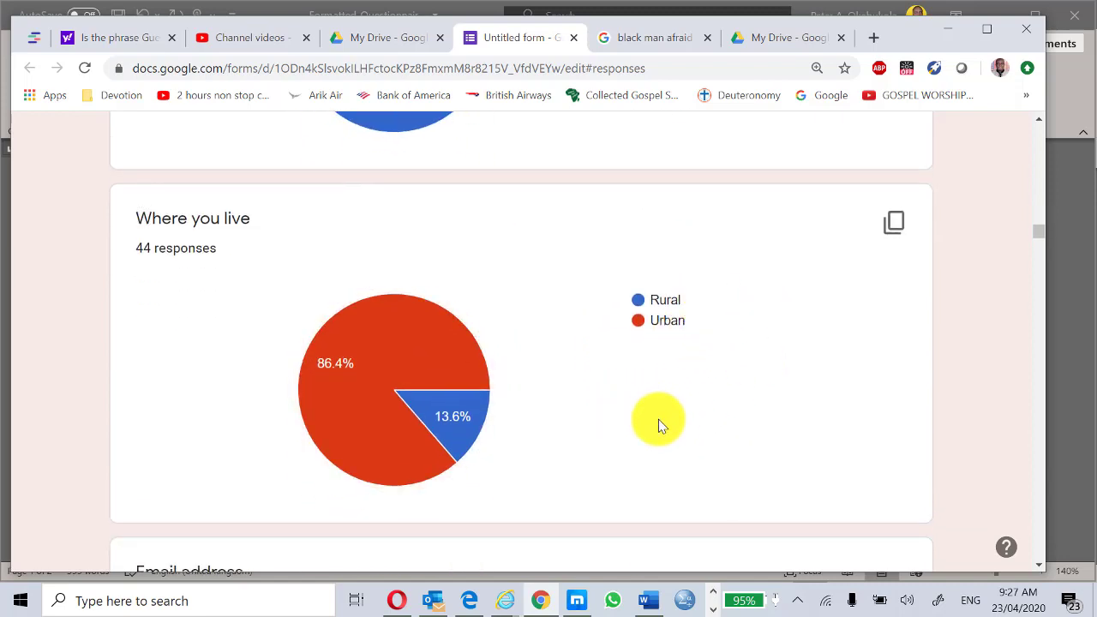
mouse_move(380, 381)
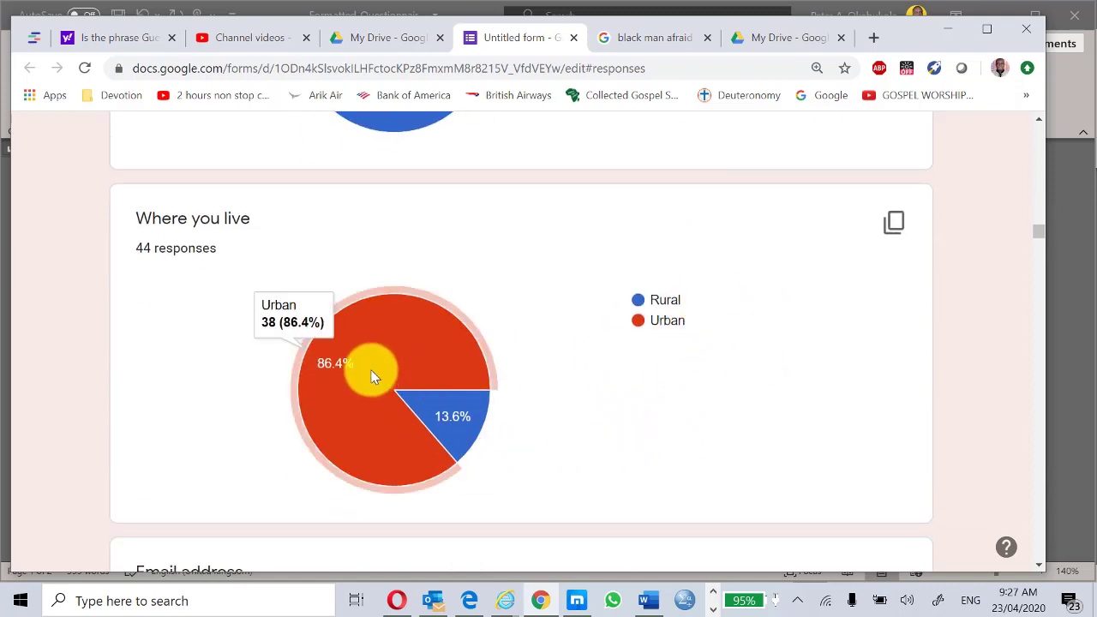
Review the email address responses and the charts for socio-economic status and Discussion Forum 1 scores.
scroll(372, 378, "down", 13)
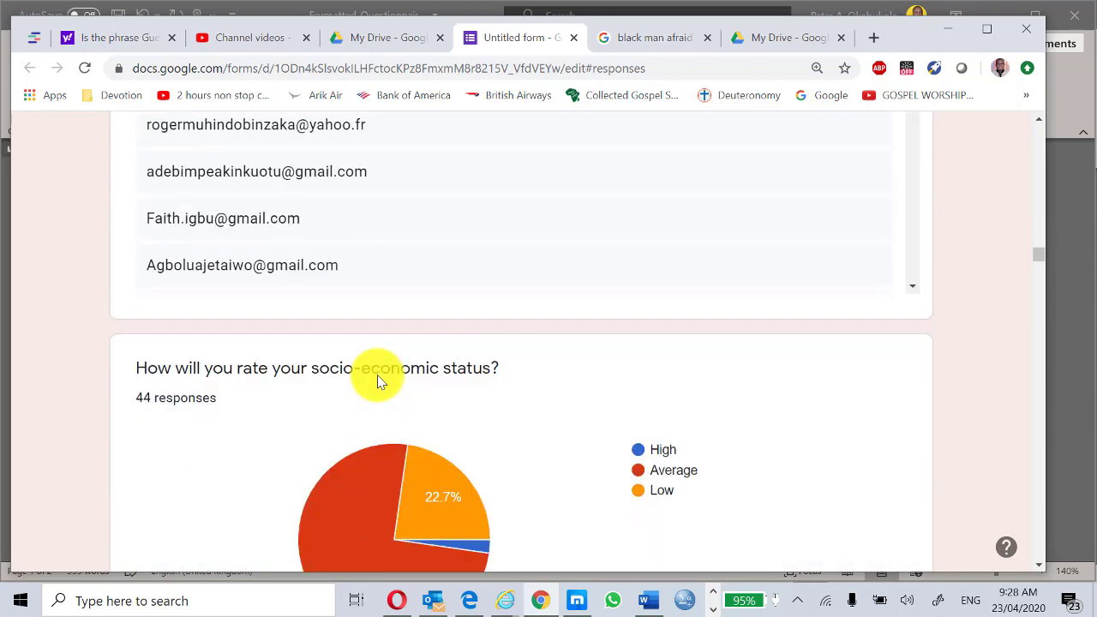
scroll(383, 380, "up", 3)
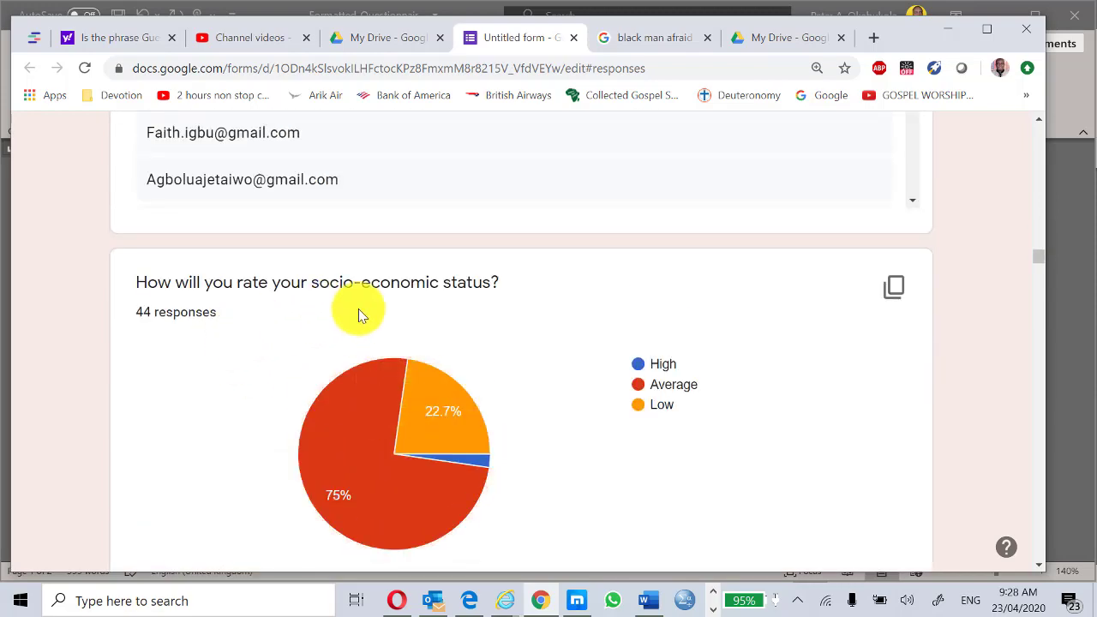
scroll(558, 386, "down", 7)
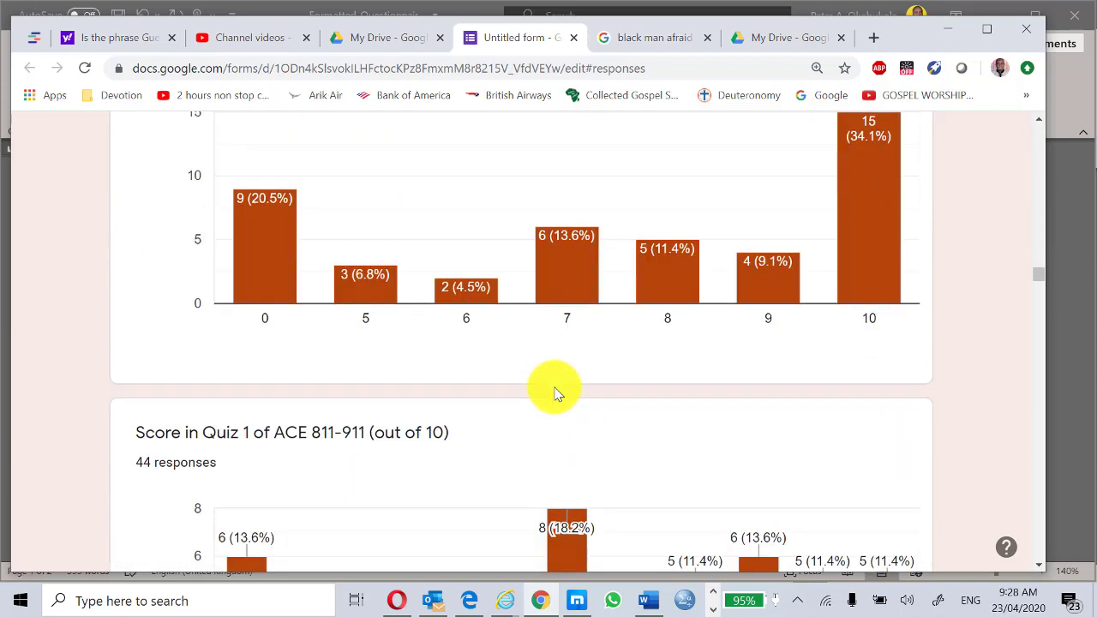
scroll(553, 385, "up", 3)
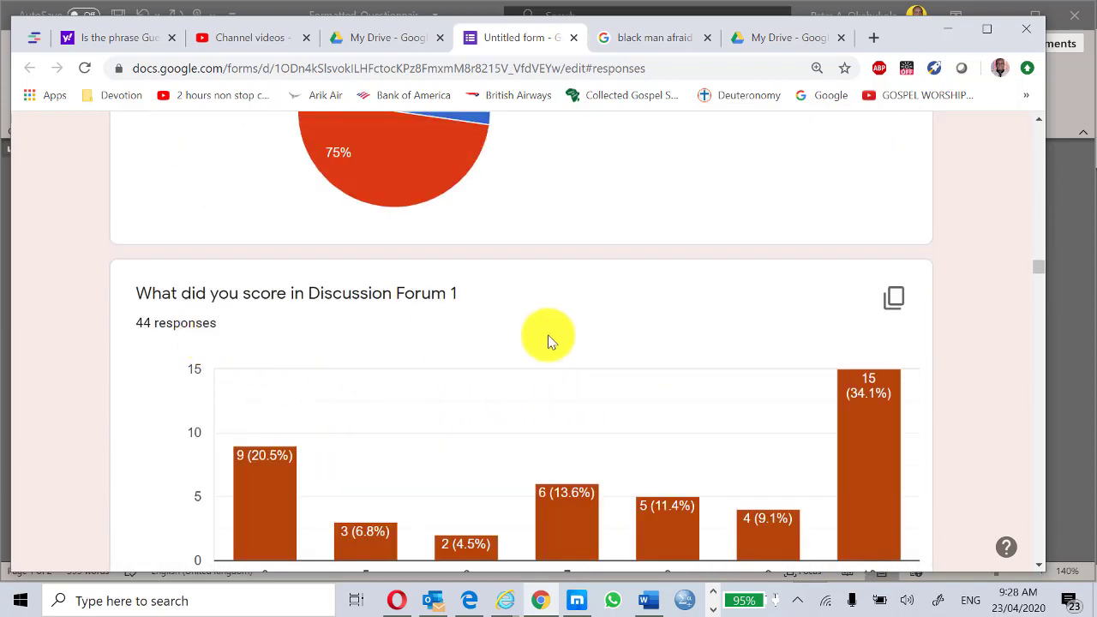
scroll(540, 352, "down", 4)
Look through the response charts for the statements assessing the effects of COVID-19 on the educational system.
scroll(528, 360, "down", 20)
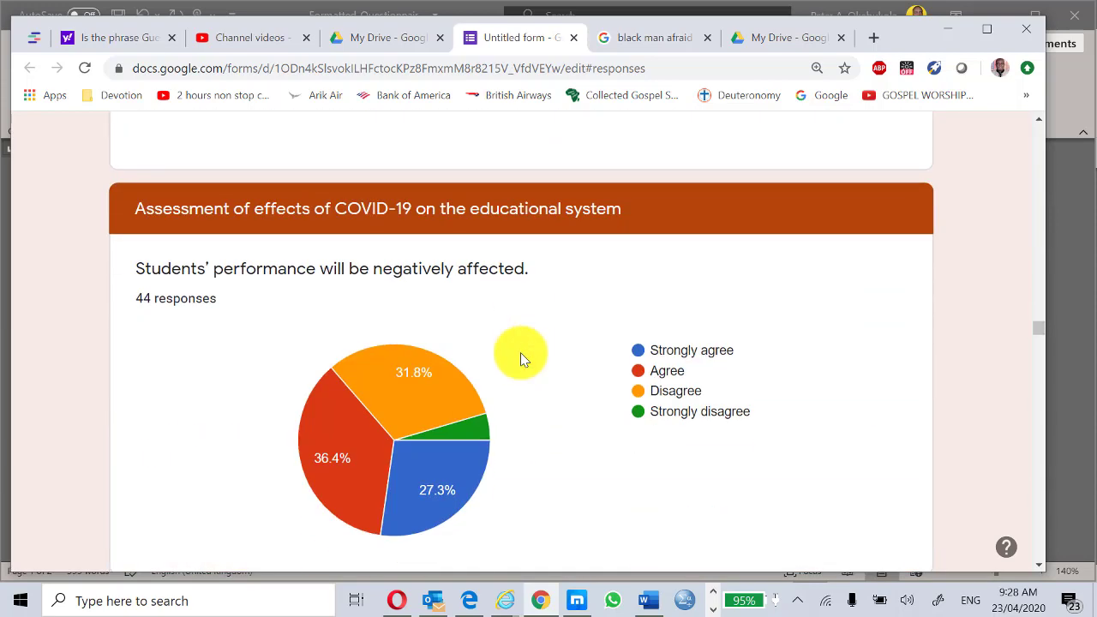
scroll(523, 360, "down", 19)
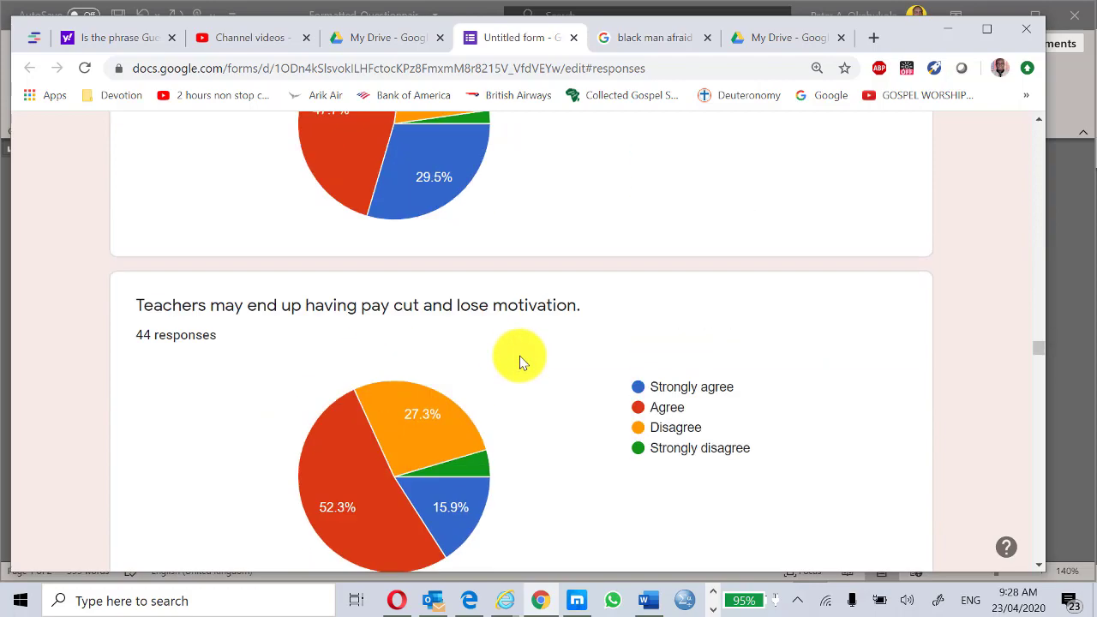
scroll(519, 358, "down", 16)
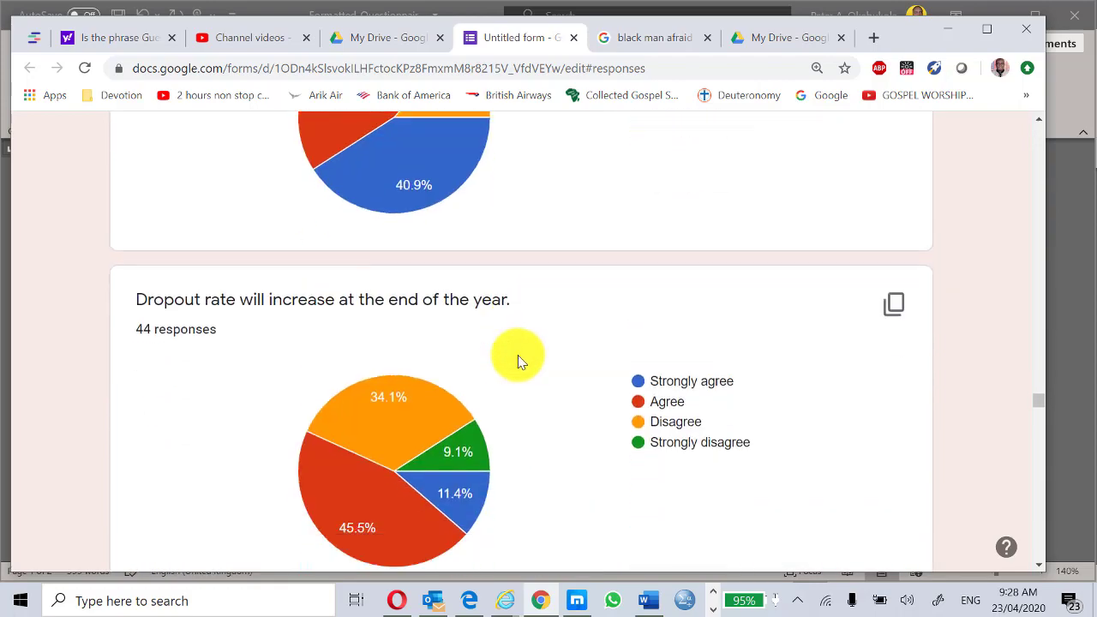
scroll(517, 360, "down", 15)
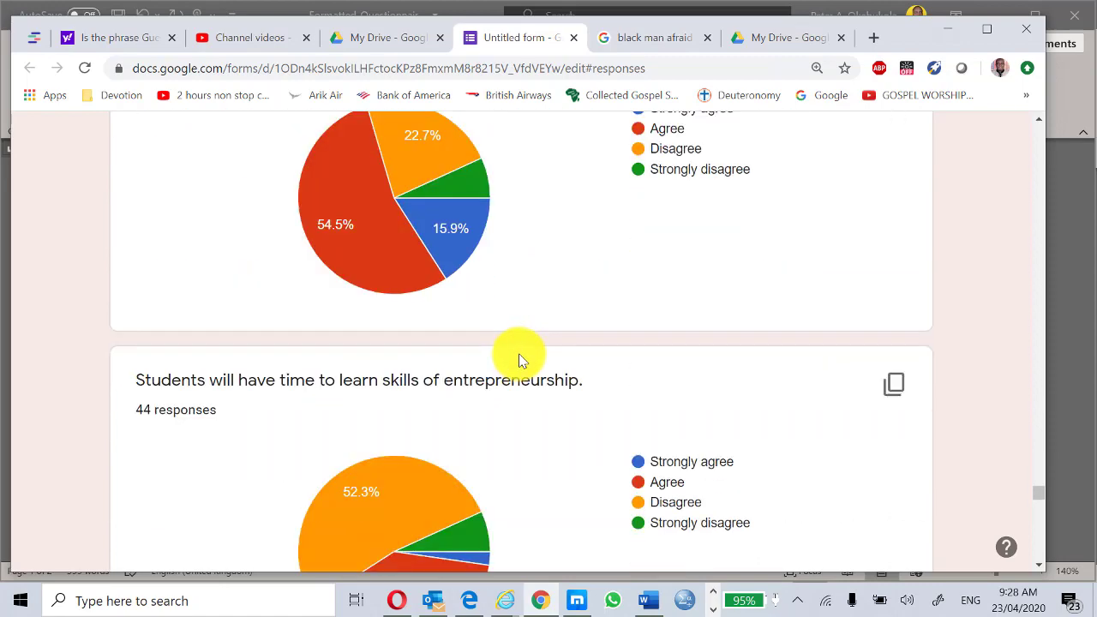
scroll(519, 362, "up", 8)
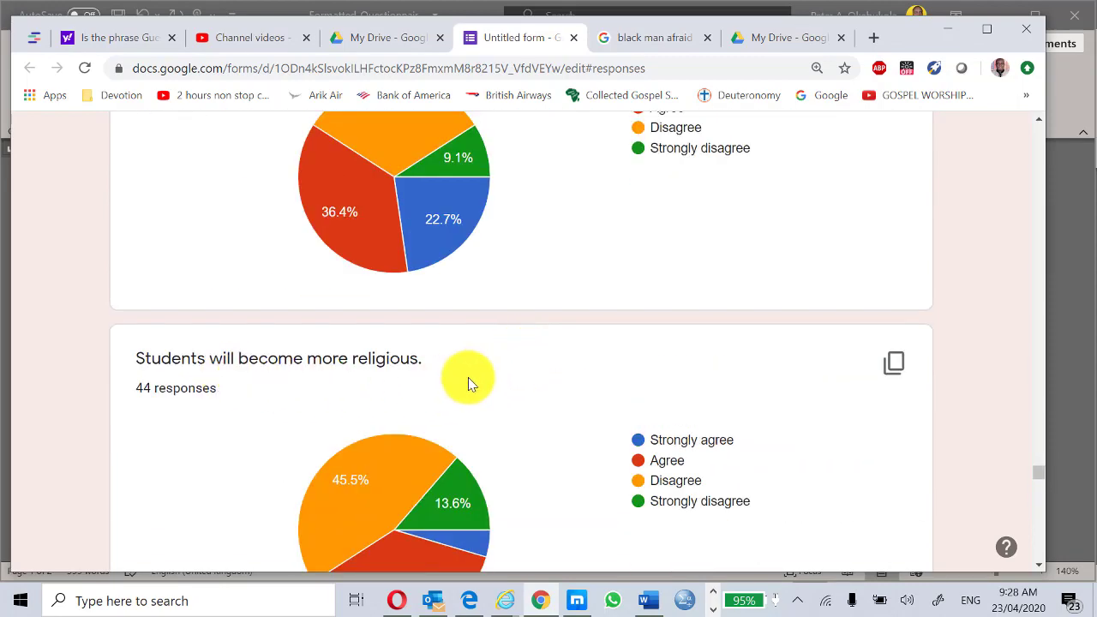
Examine the response chart for "Students will become more religious", inspecting the individual slices.
scroll(468, 383, "down", 1)
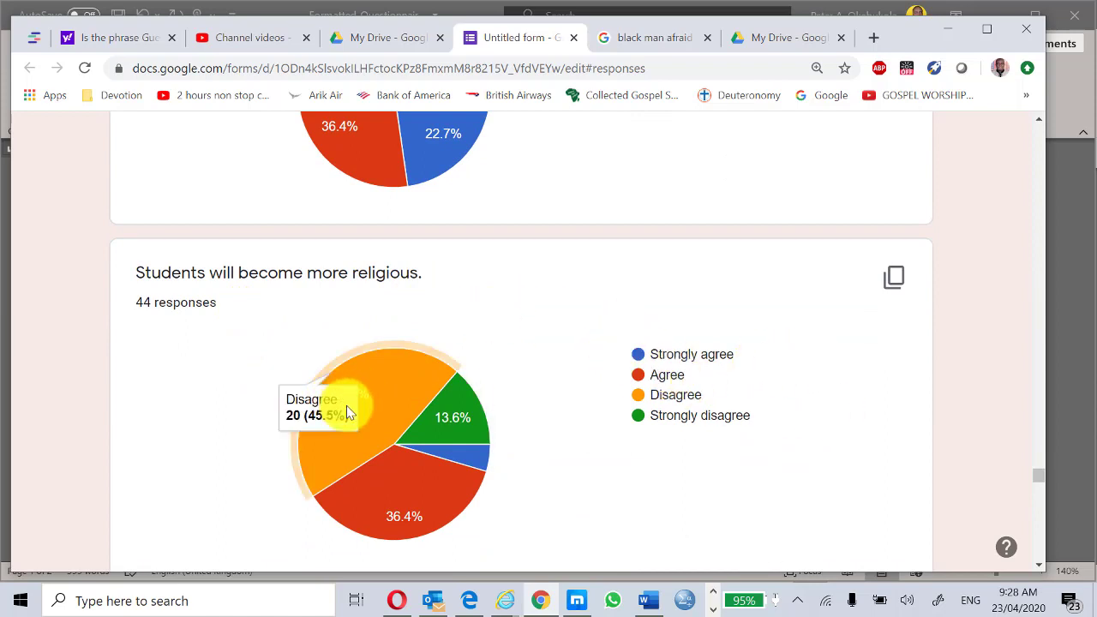
mouse_move(373, 501)
mouse_move(441, 431)
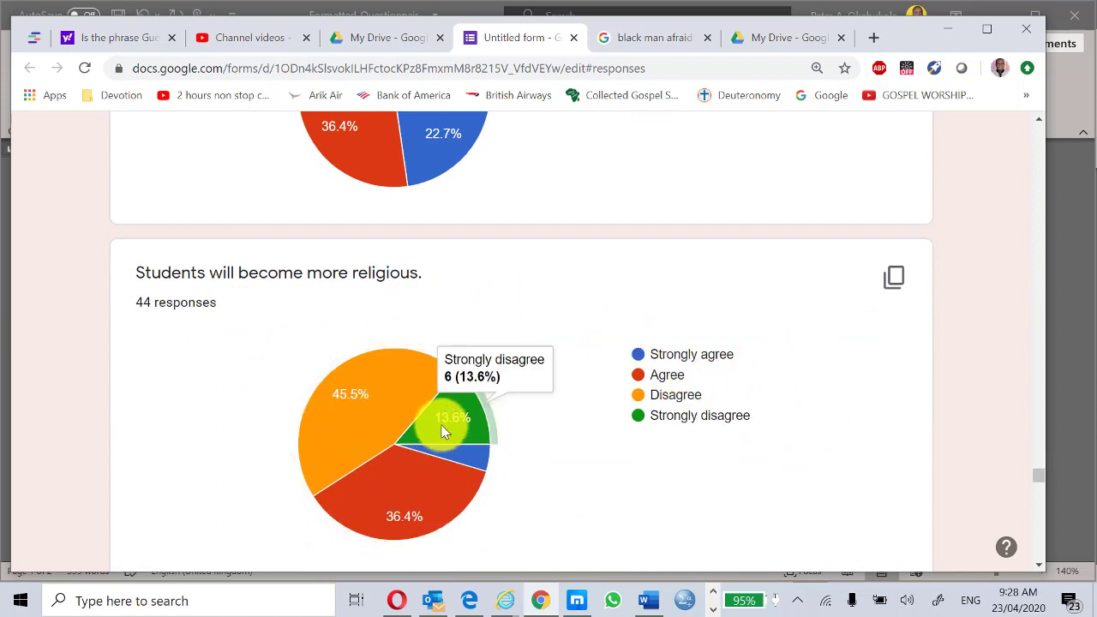
mouse_move(452, 464)
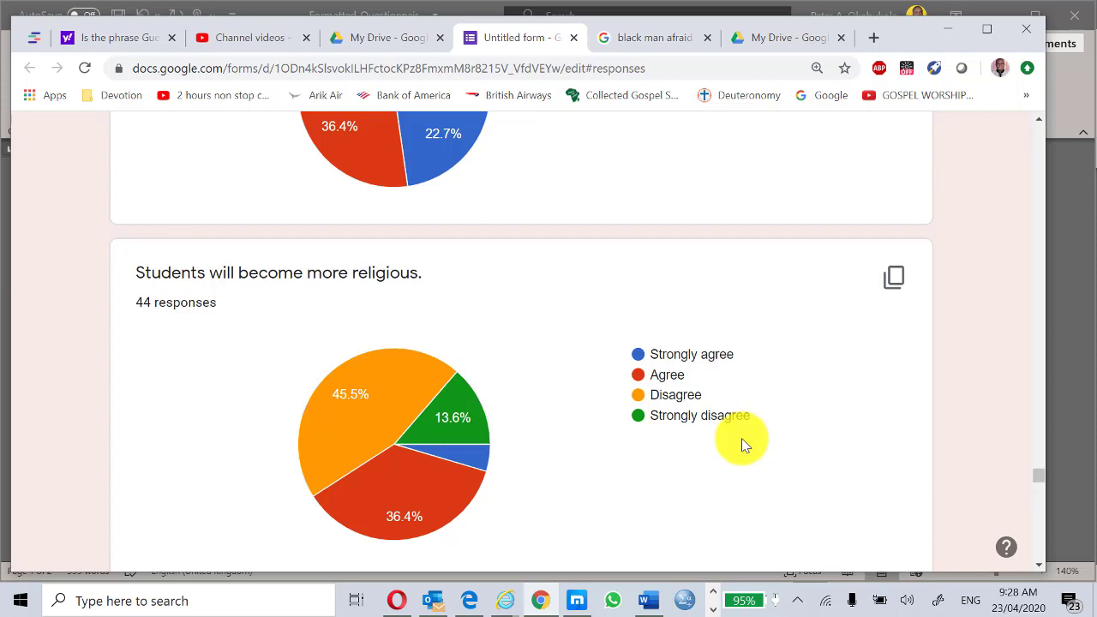
Open the form's responses in Google Sheets and download the spreadsheet as a Microsoft Excel (.xlsx) file.
scroll(741, 438, "up", 15)
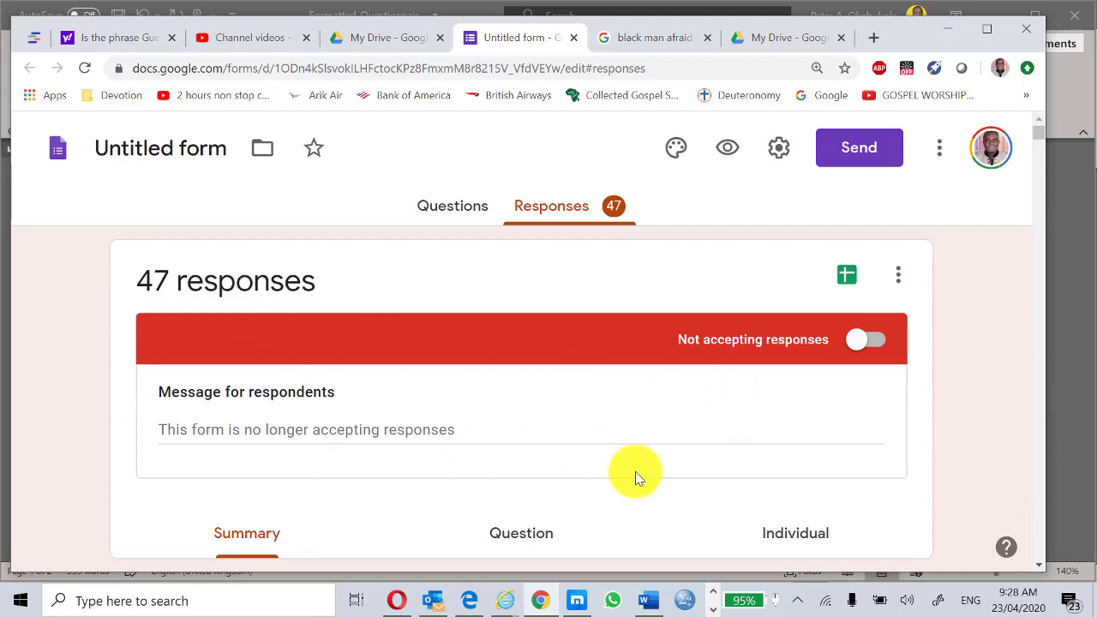
left_click(848, 276)
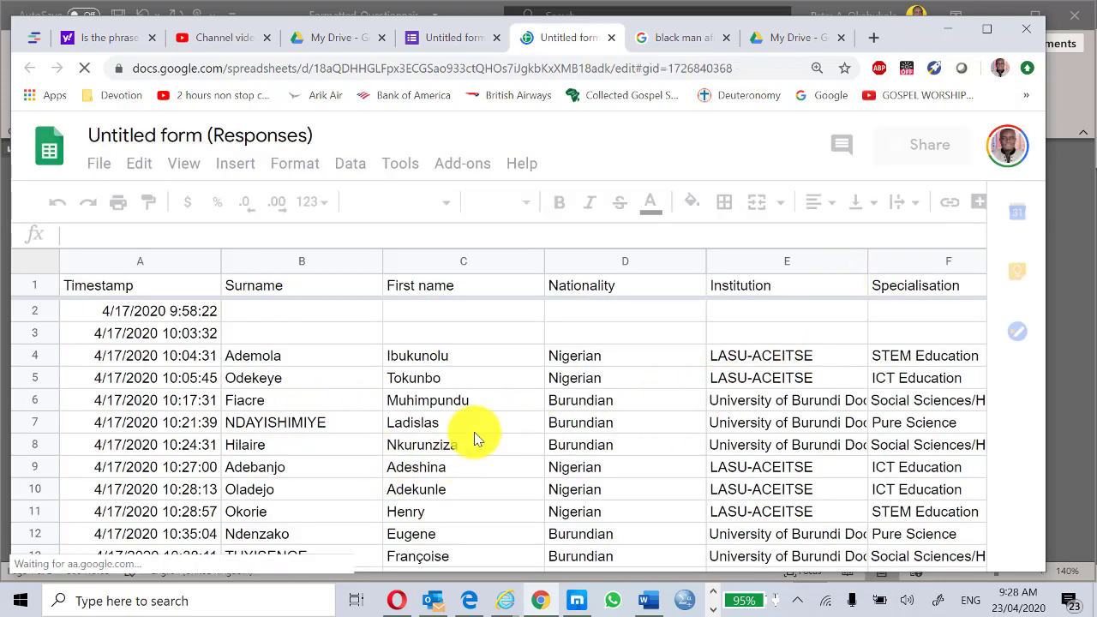
scroll(501, 427, "down", 1)
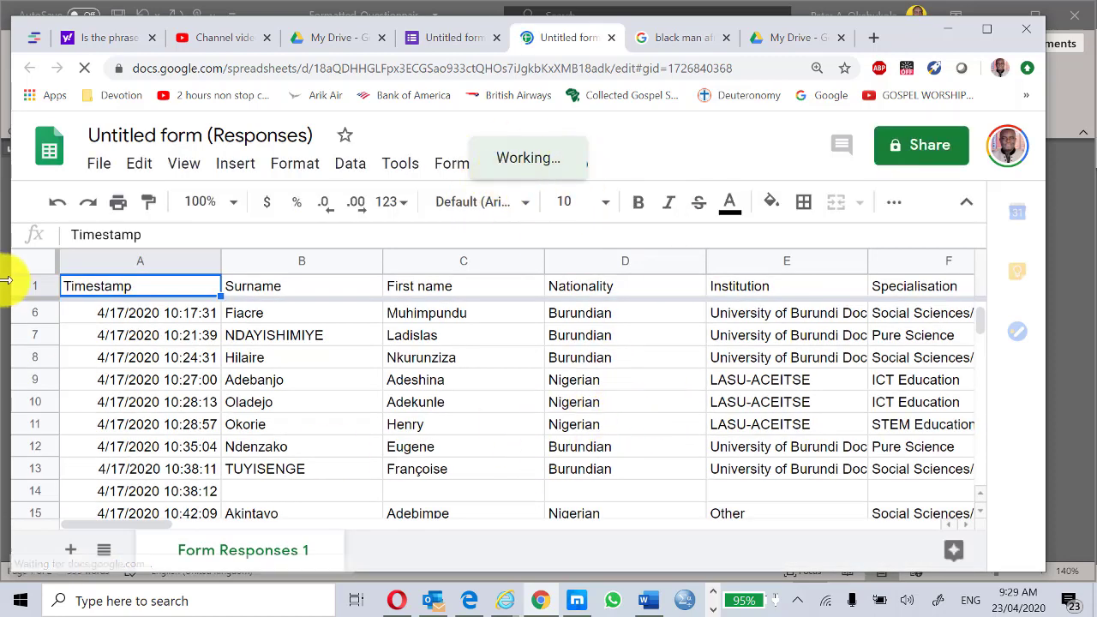
left_click(100, 164)
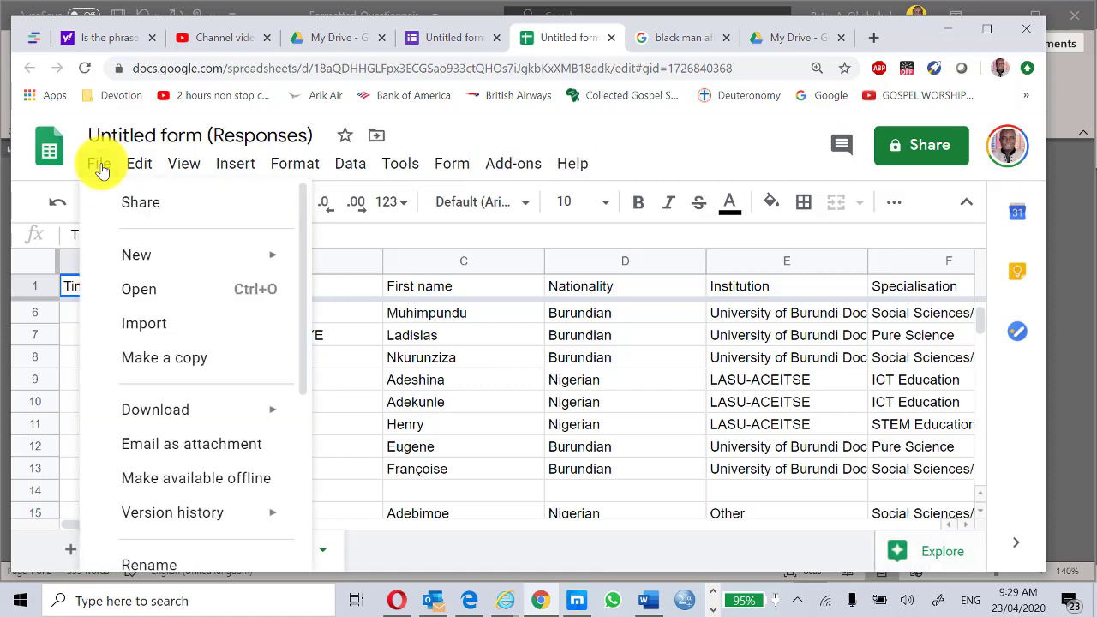
mouse_move(178, 412)
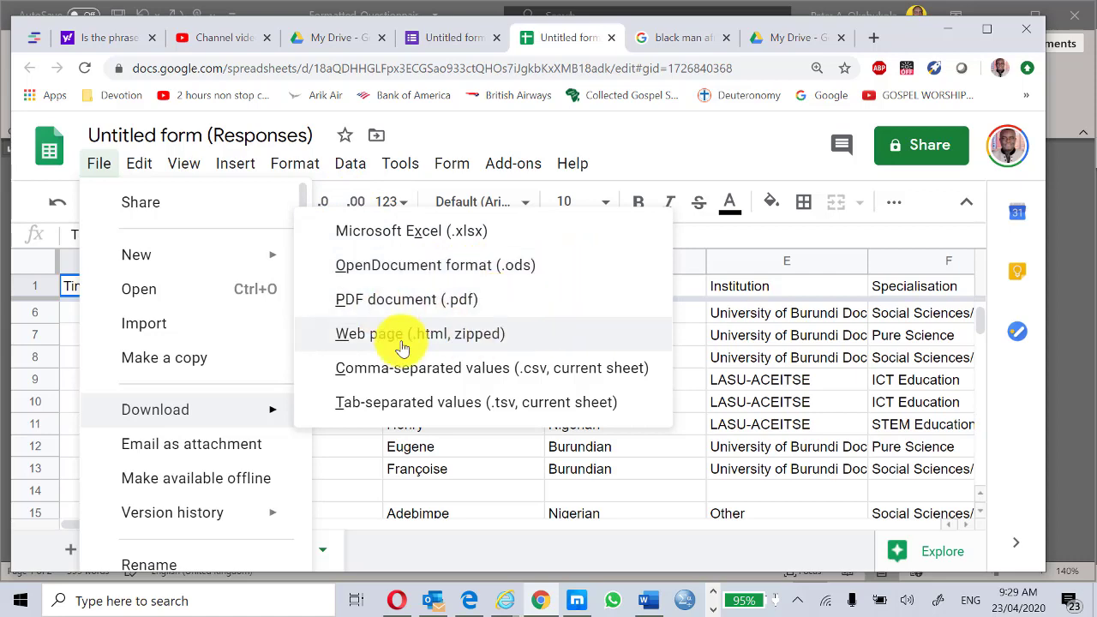
left_click(387, 241)
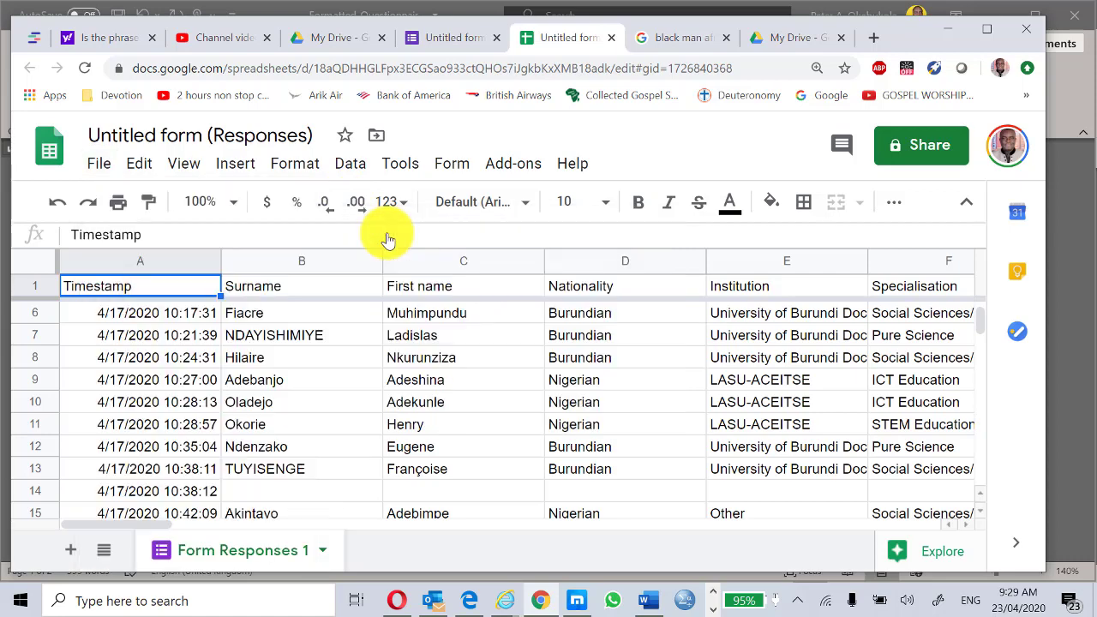
Open the downloaded responses workbook in Excel, enable editing and maximise its window.
left_click(90, 559)
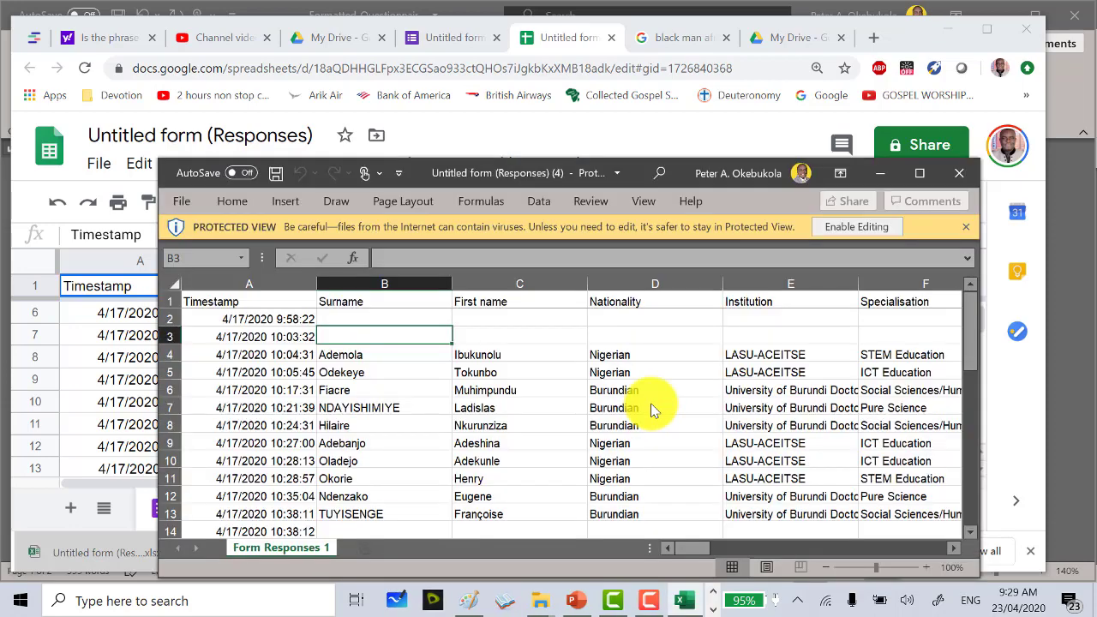
left_click(846, 228)
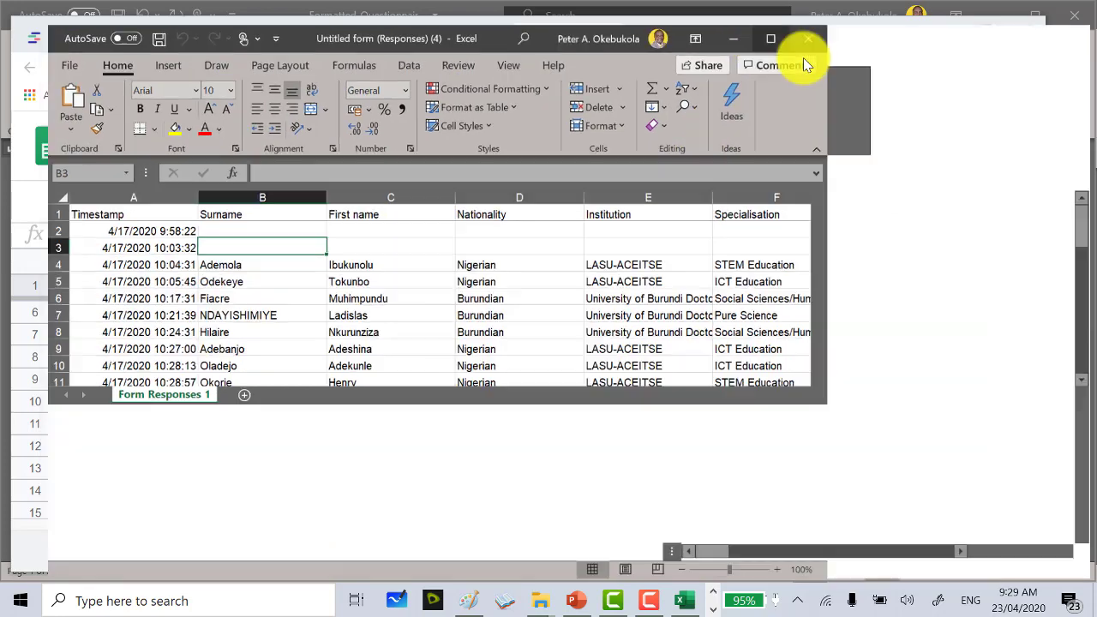
left_click(806, 60)
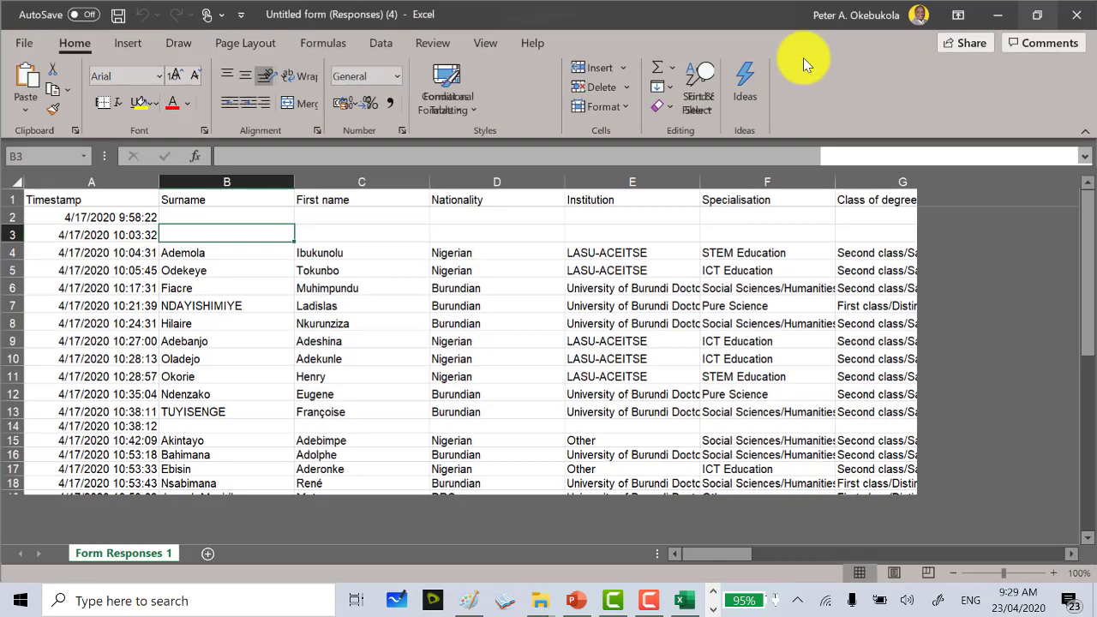
Look through the header row of the responses from First name across to the last statement, on decay in school facilities.
left_click(329, 200)
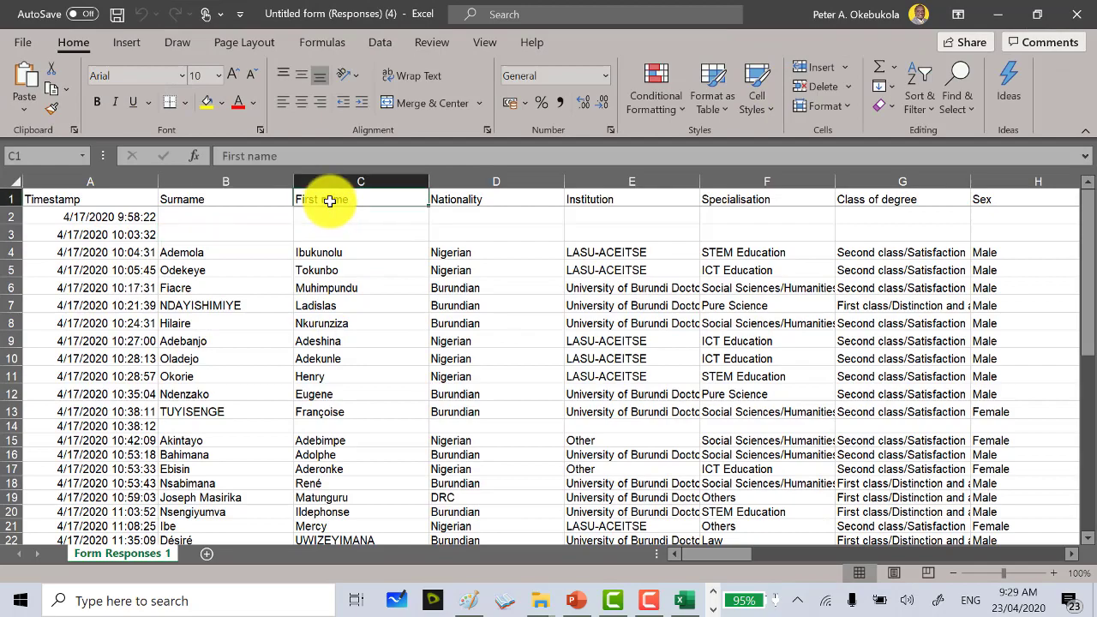
key("Right")
key("Right")
key("Right")
key("Right")
key("Right")
key("Right")
key("Right")
key("Right")
key("Right")
key("Right")
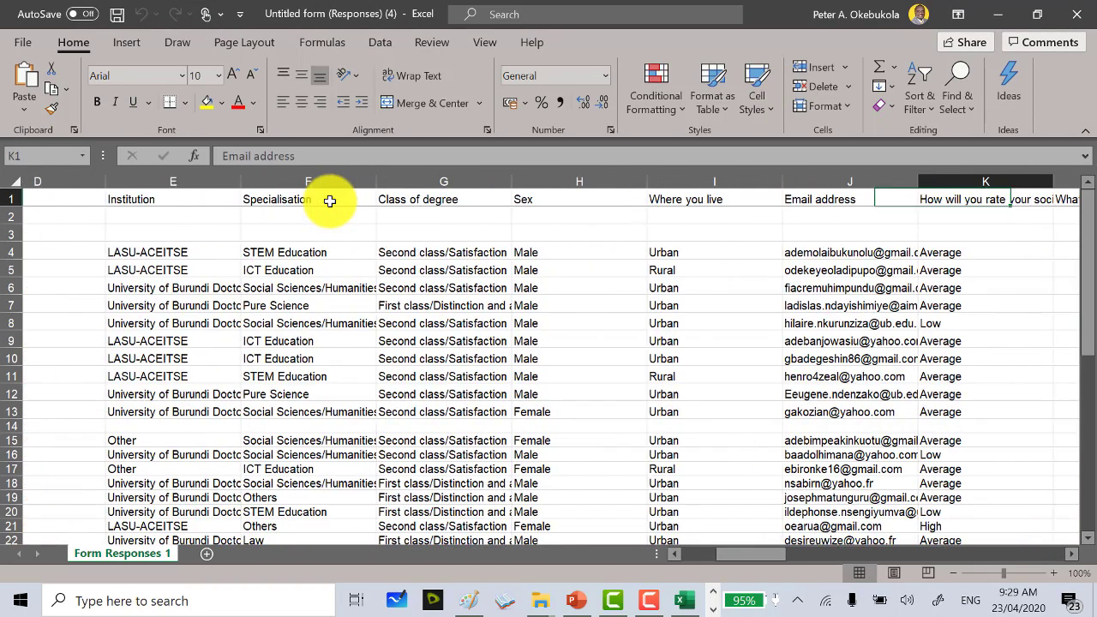
key("Right")
key("Right")
key("Right")
key("Right")
key("Right")
key("Right")
key("Right")
key("Right")
key("Right")
key("Right")
key("Right")
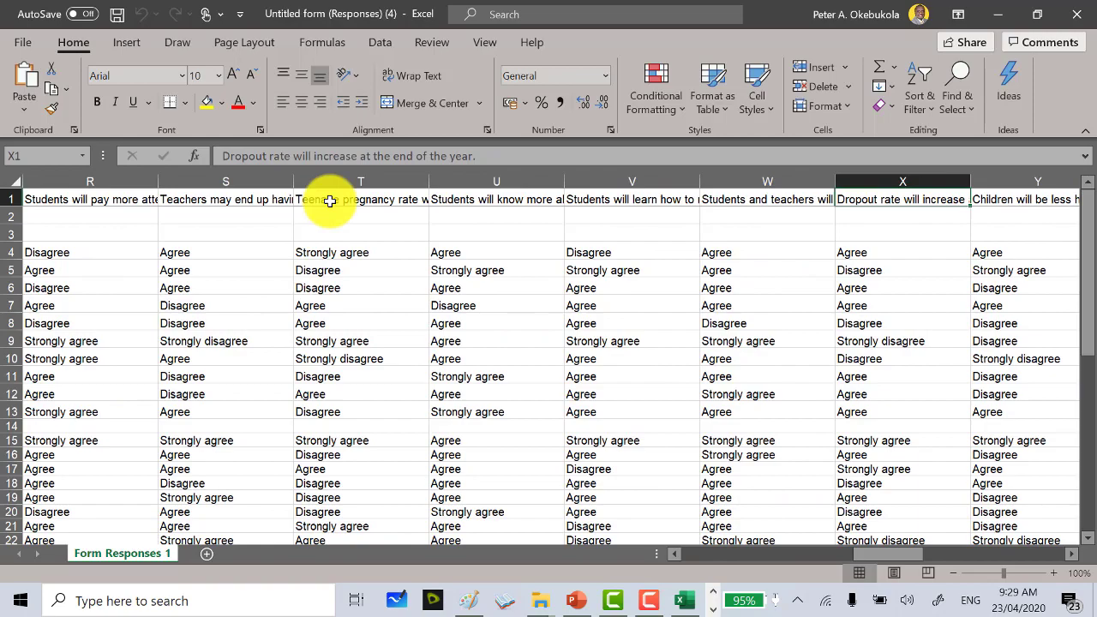
key("Right")
key("Right")
key("Right")
key("Right")
key("Right")
key("Right")
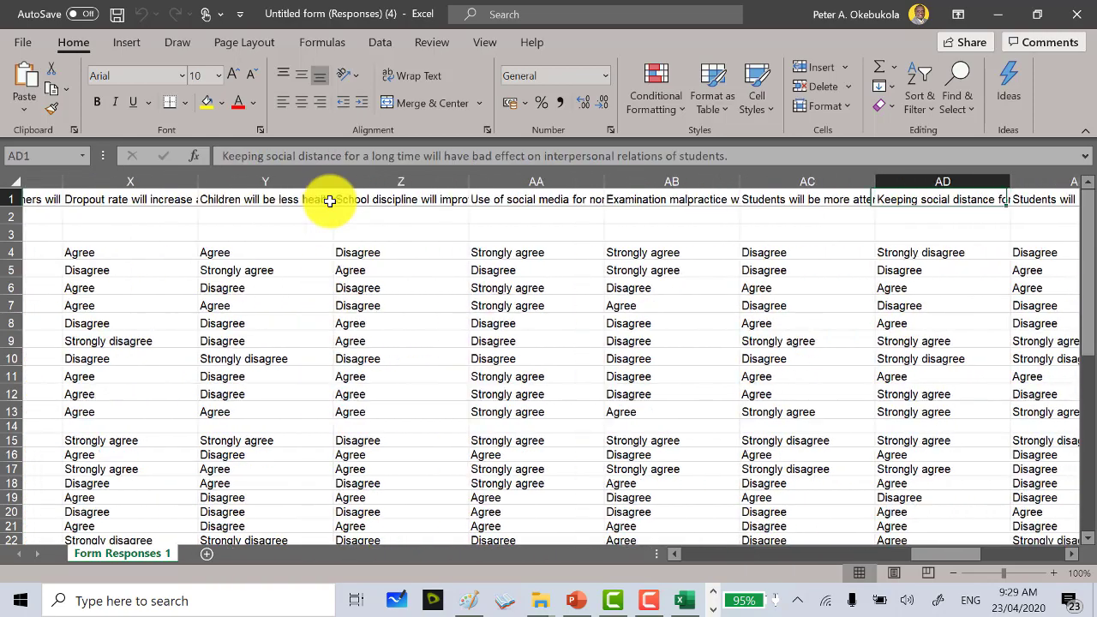
key("Right")
key("Right")
key("Right")
key("Right")
key("Right")
key("Right")
key("Right")
key("Right")
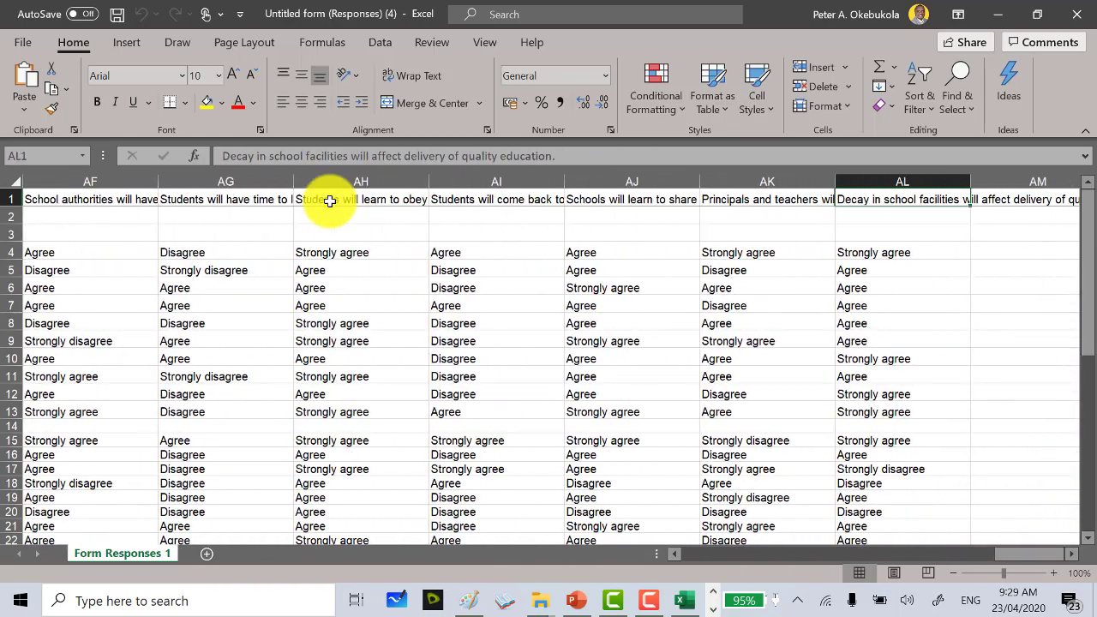
Start saving the workbook to a new location and browse the main drive to the ACEITSE folder inside 2020.
left_click(21, 43)
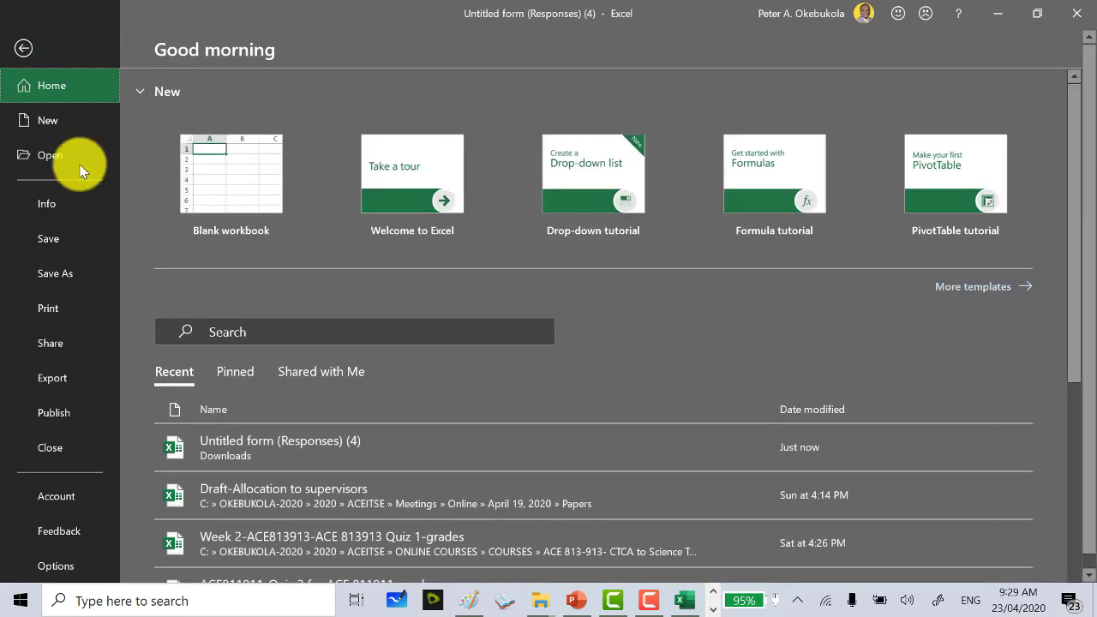
left_click(68, 274)
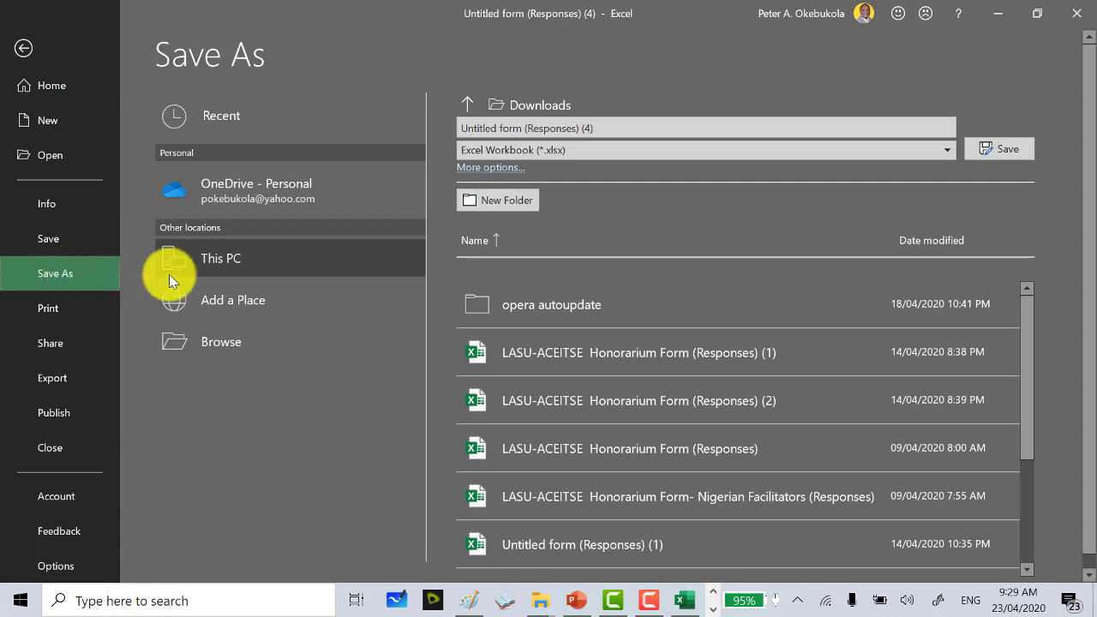
left_click(235, 341)
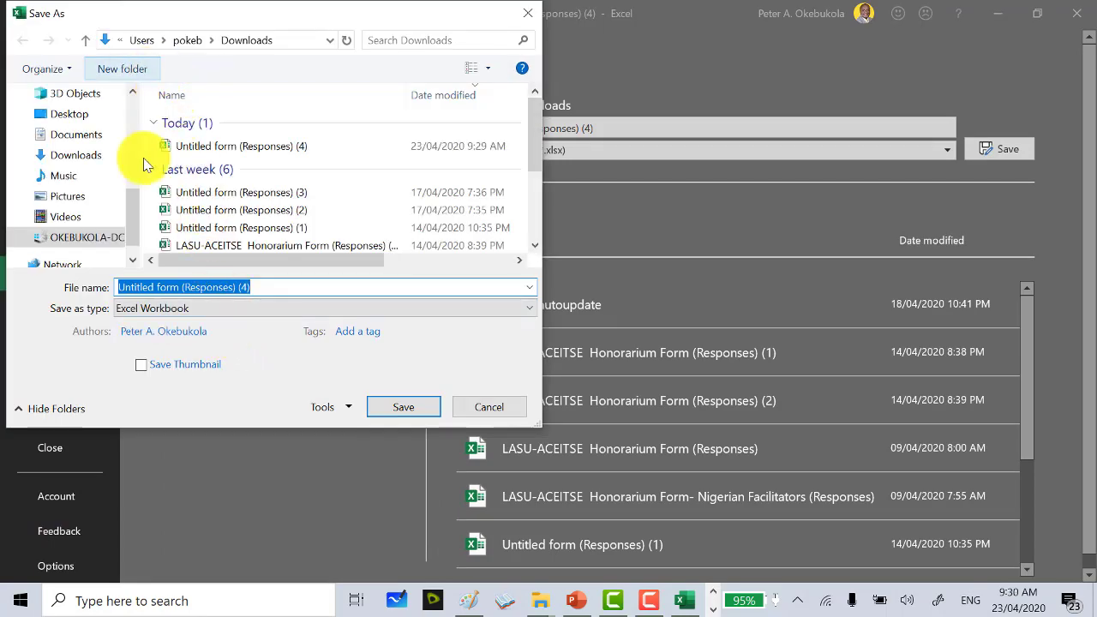
left_click(88, 237)
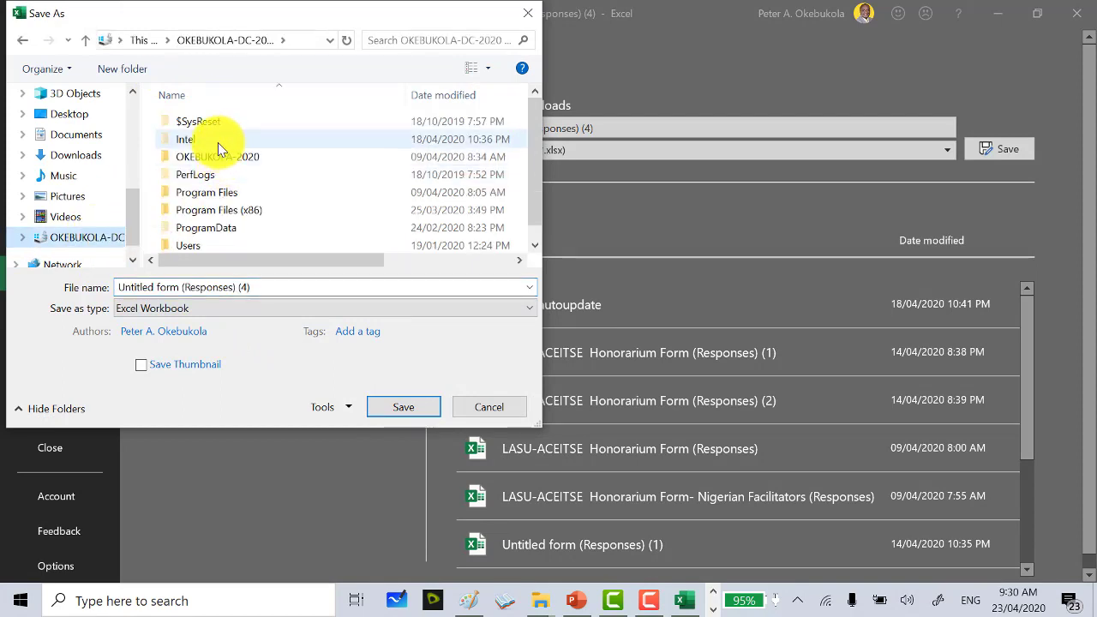
double_click(210, 158)
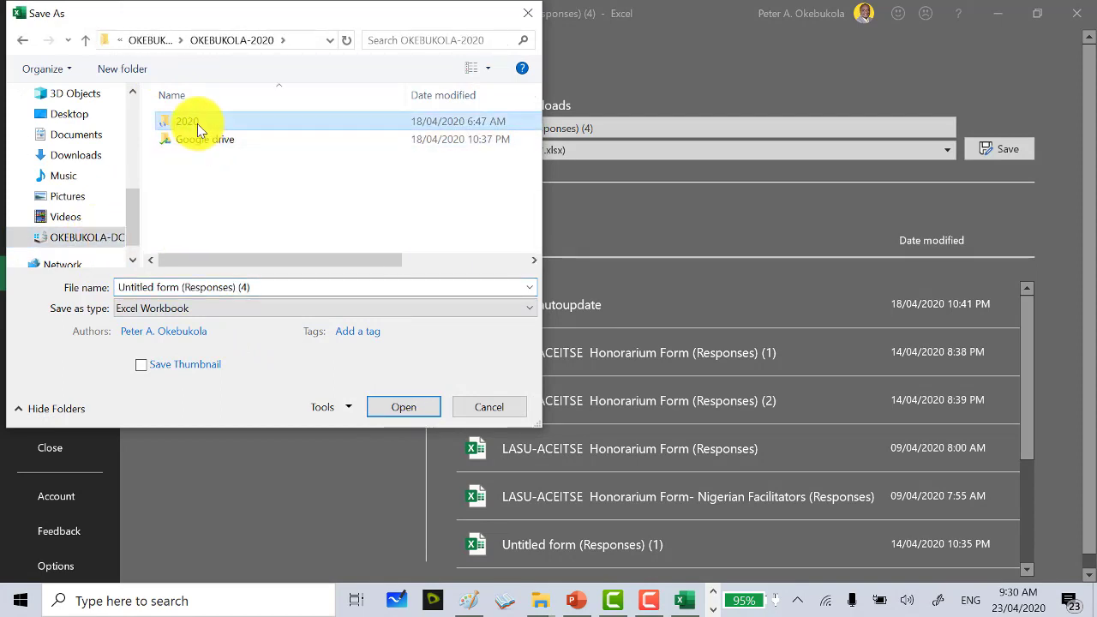
double_click(197, 123)
double_click(193, 142)
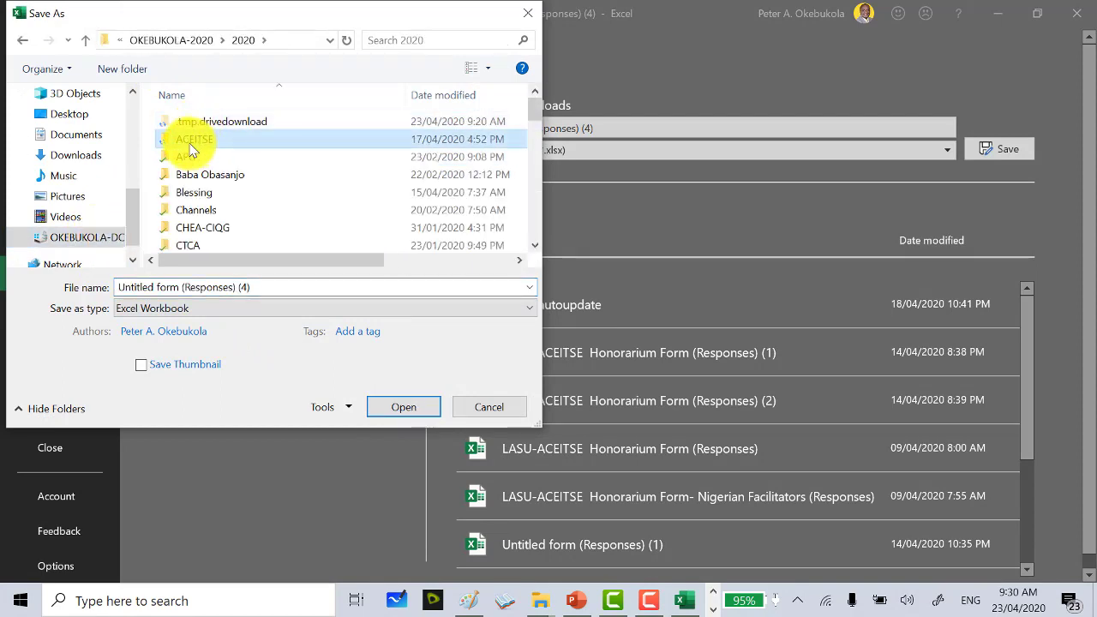
Set the save location to ONLINE COURSES > RESEARCH > Collecting Data for Advanced Statistics within the ACEITSE folder.
scroll(206, 193, "down", 2)
scroll(208, 197, "down", 3)
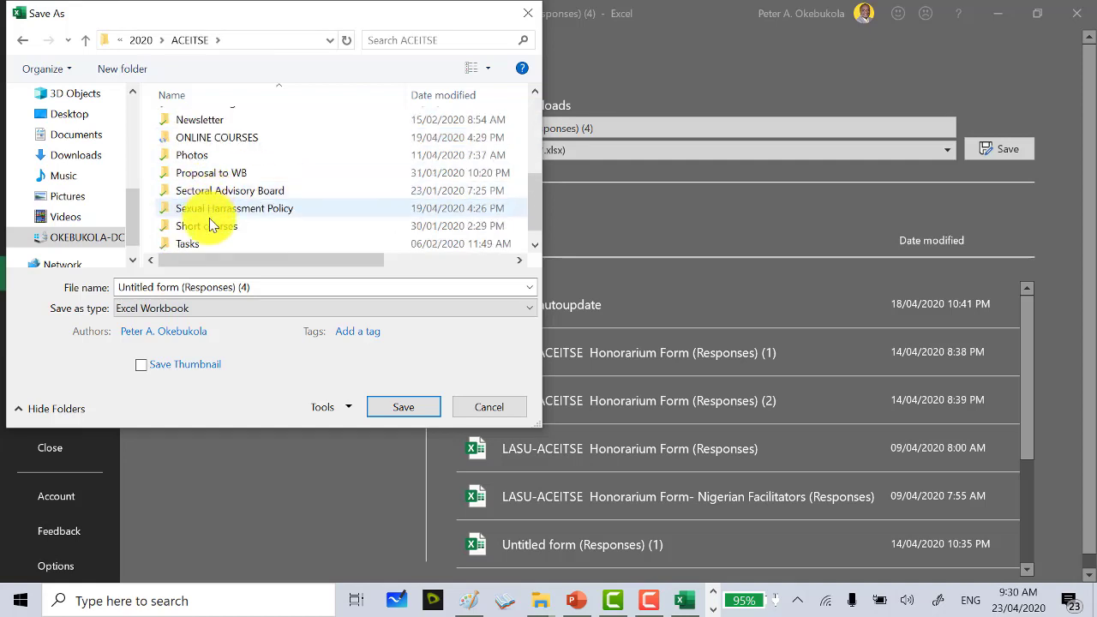
double_click(203, 129)
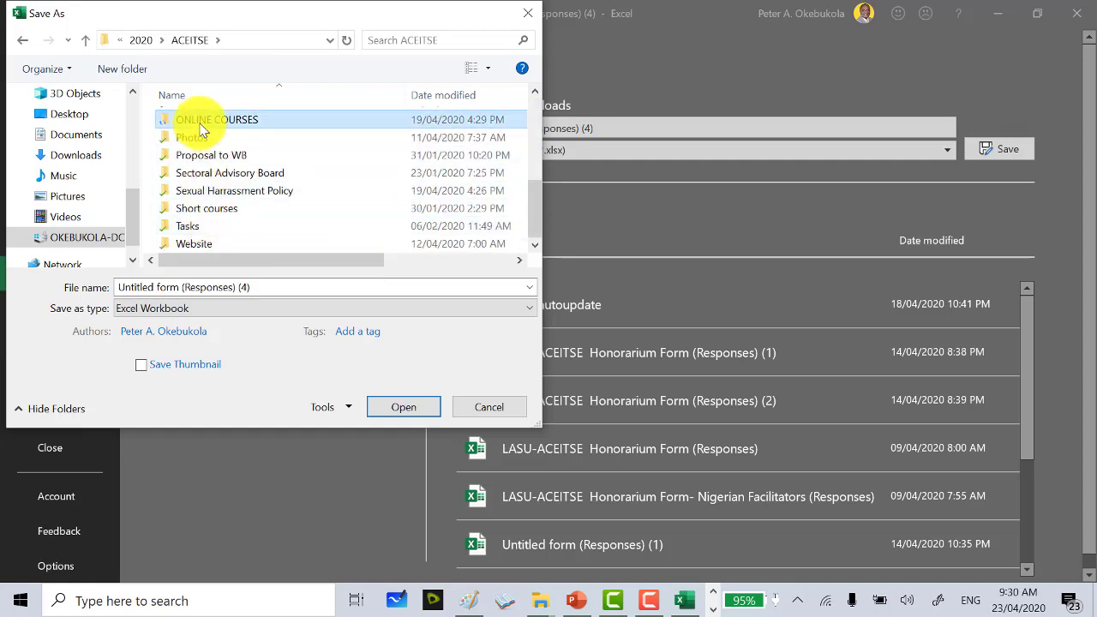
scroll(221, 225, "down", 2)
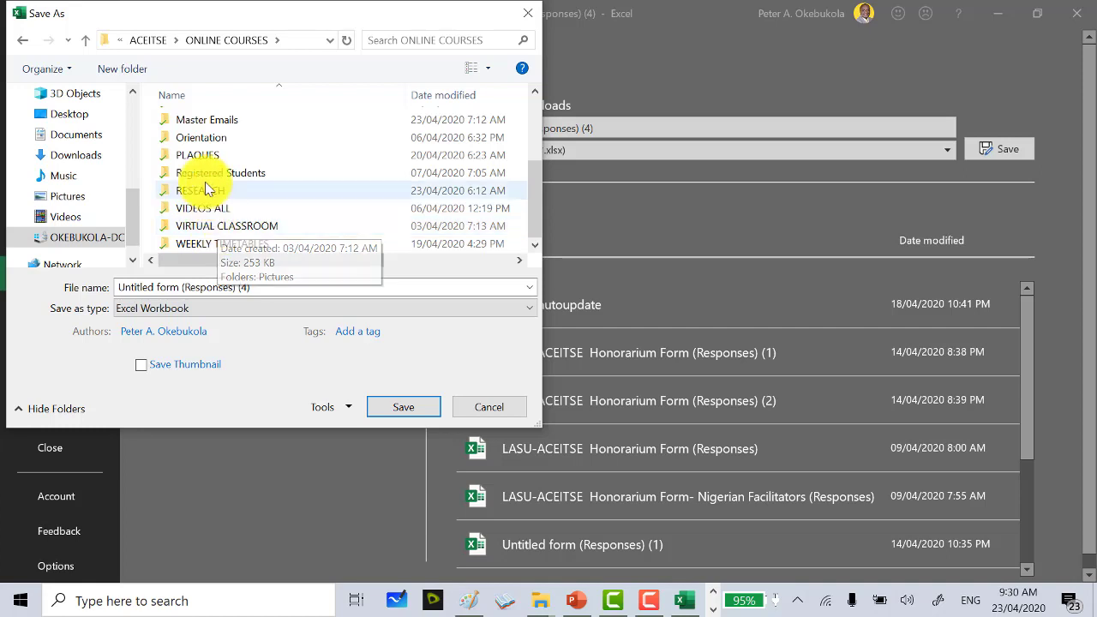
double_click(203, 189)
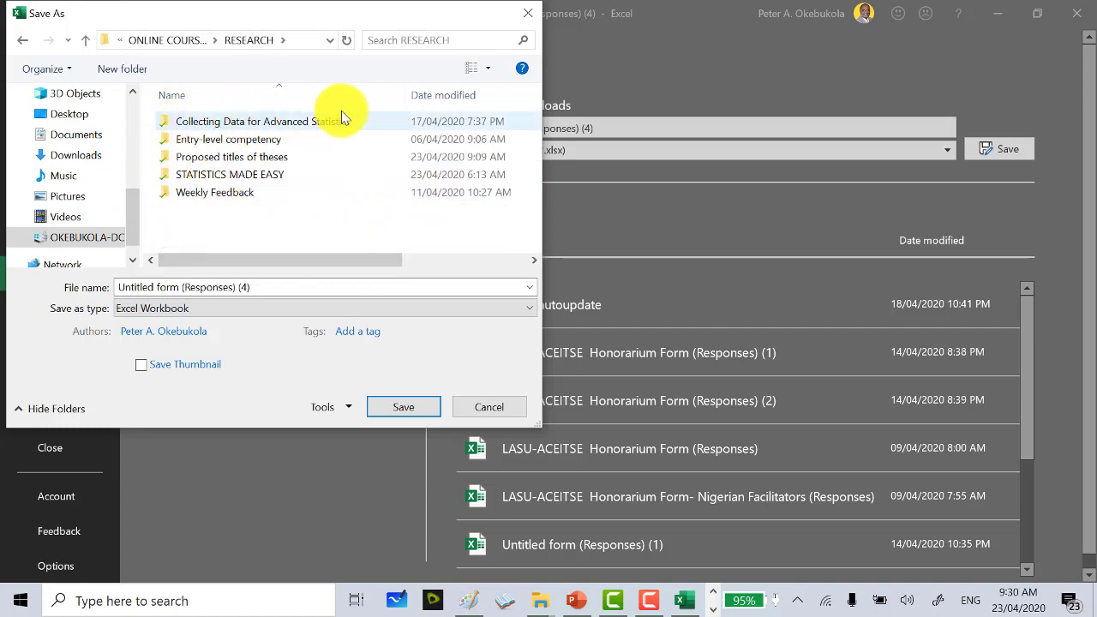
left_click(168, 122)
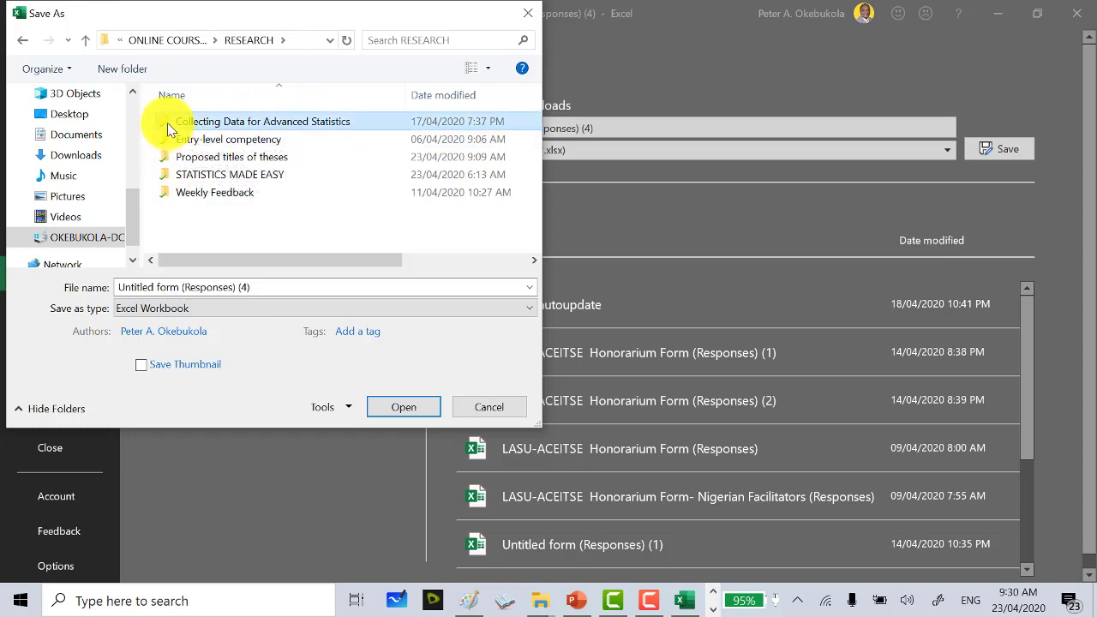
double_click(167, 123)
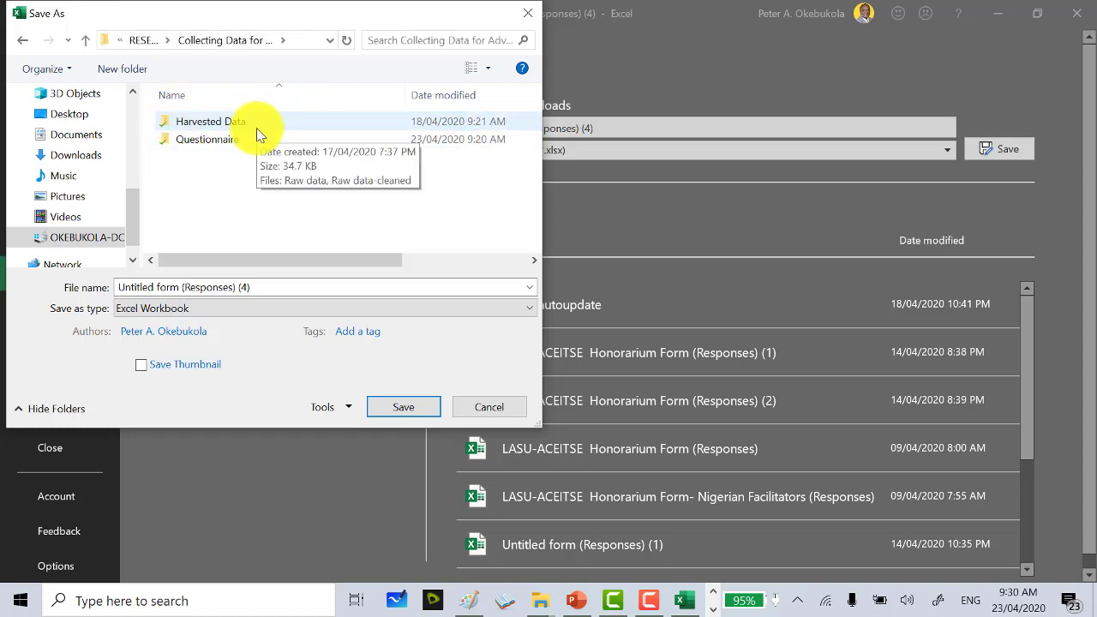
Create a folder named "Harvested data-April 23-2020" in the save location and open it.
key("ctrl+shift+n")
type("Harvested data A")
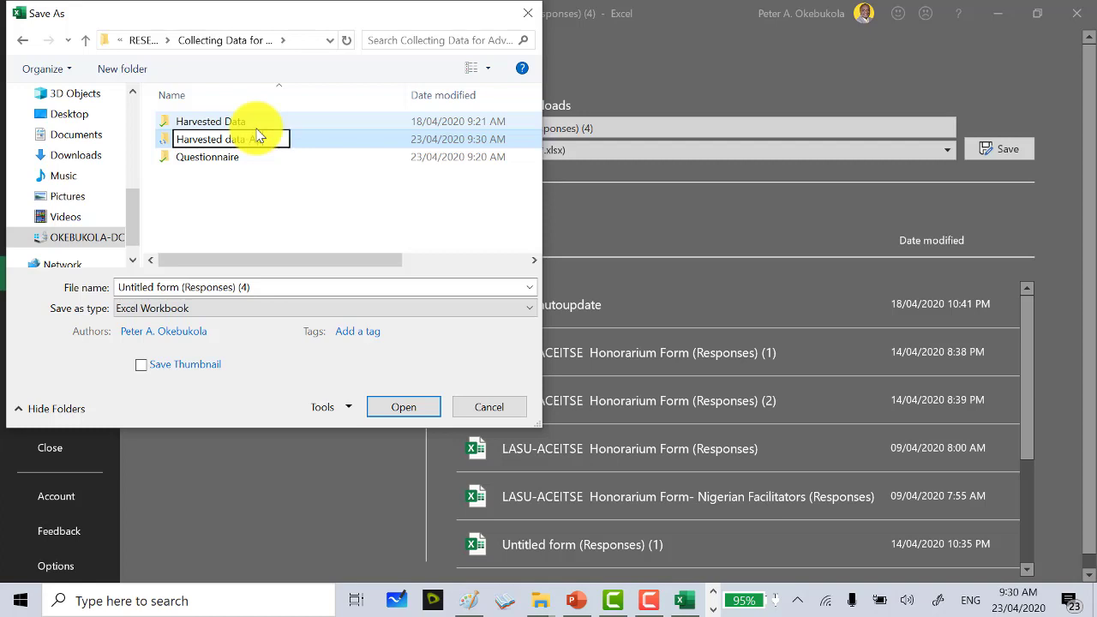
type("pril 23-2020")
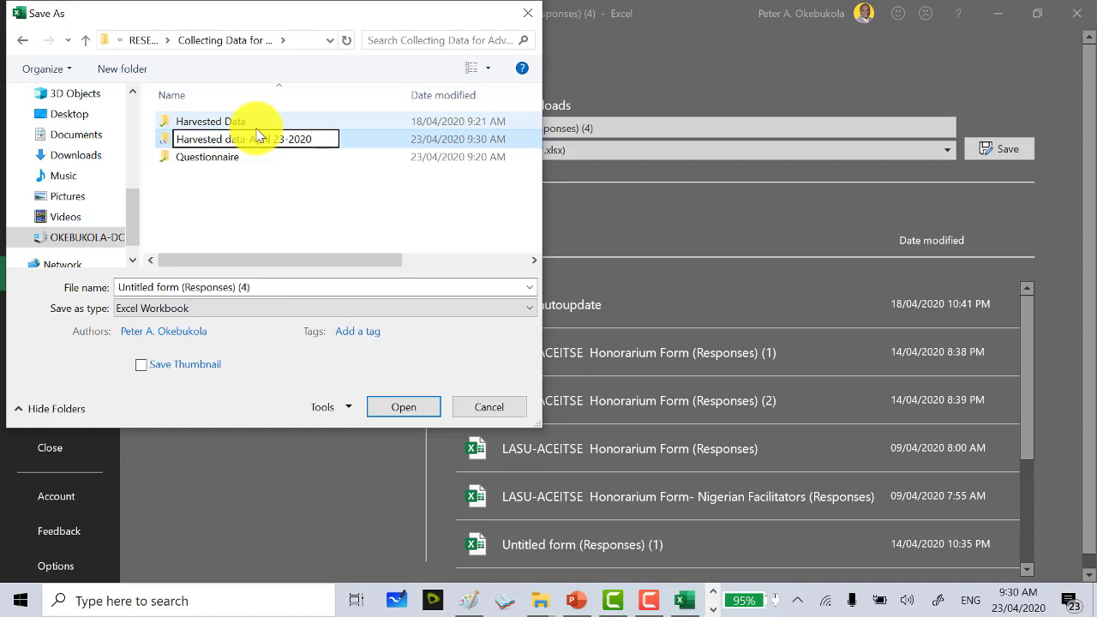
key("Return")
key("Return")
Save the workbook as "Data for ACE 811-911" in the new folder and close it.
left_click(257, 283)
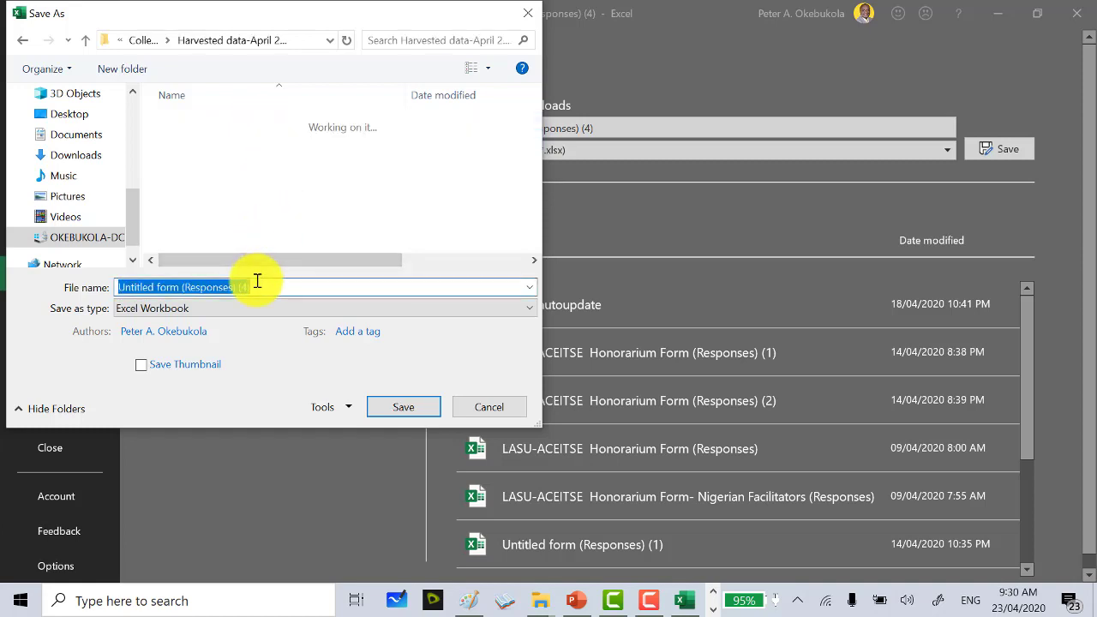
type("Data for ACE 811-911")
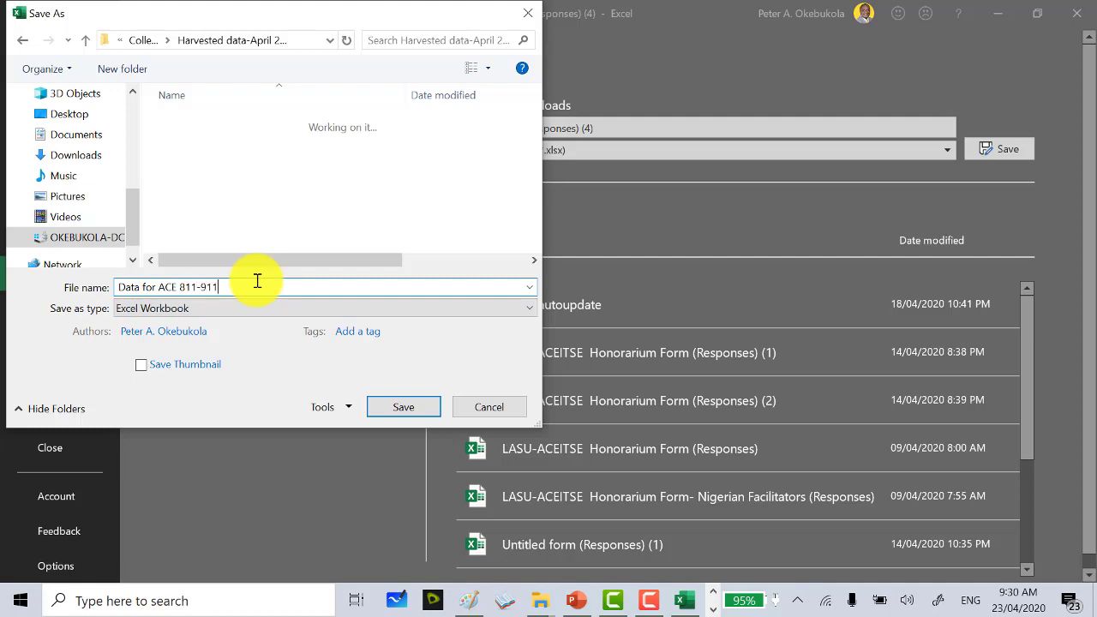
key("Return")
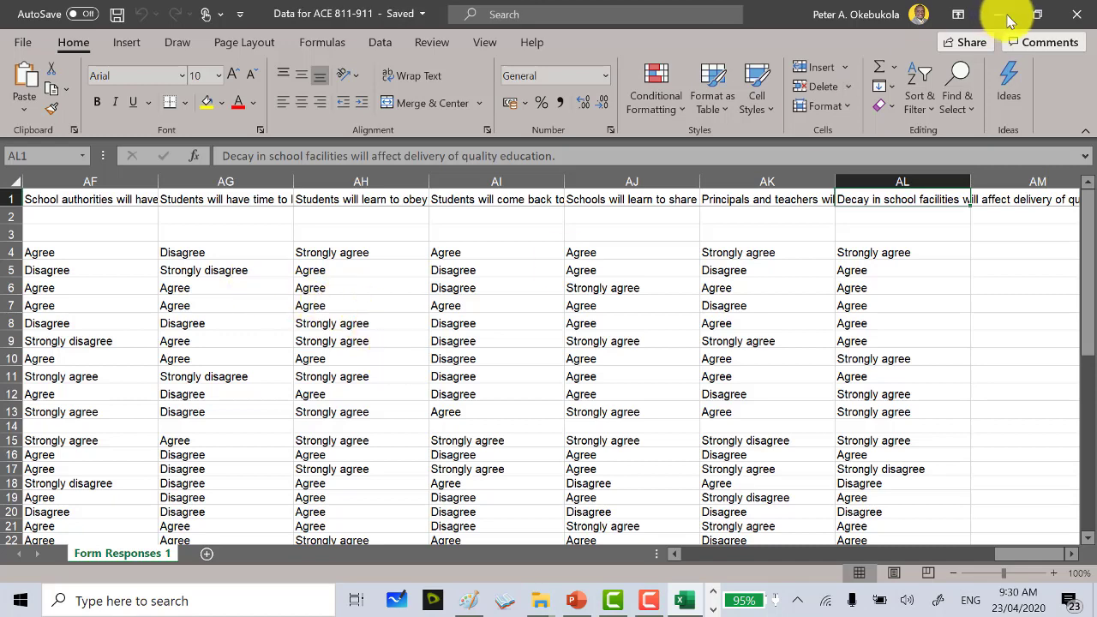
left_click(1077, 14)
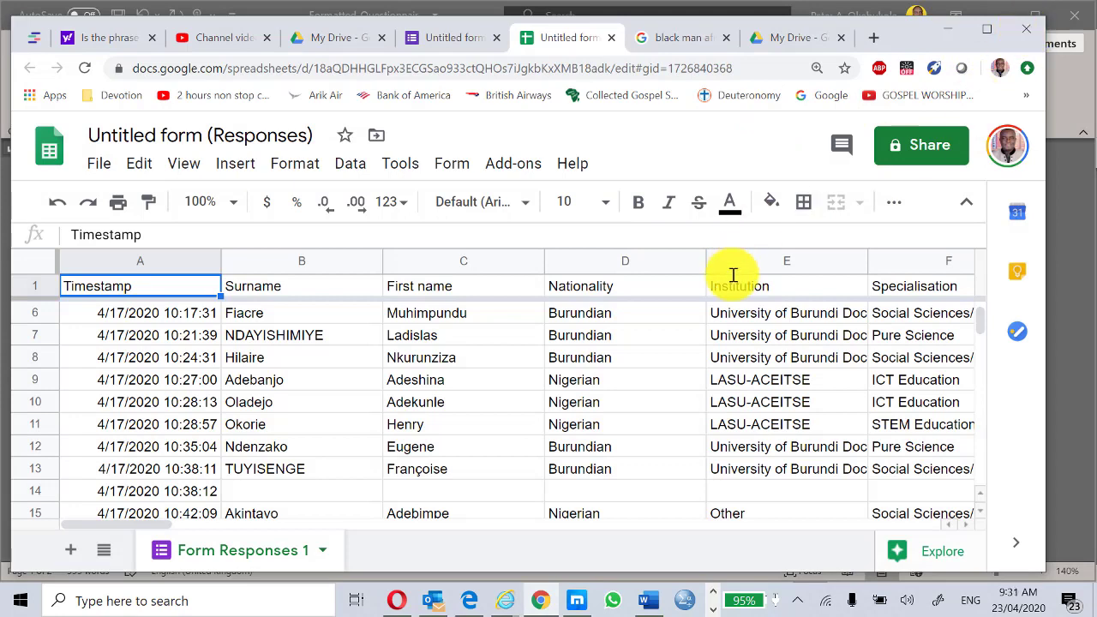
Switch to File Explorer and browse the main drive to the ACEITSE folder inside 2020.
key("alt+Tab")
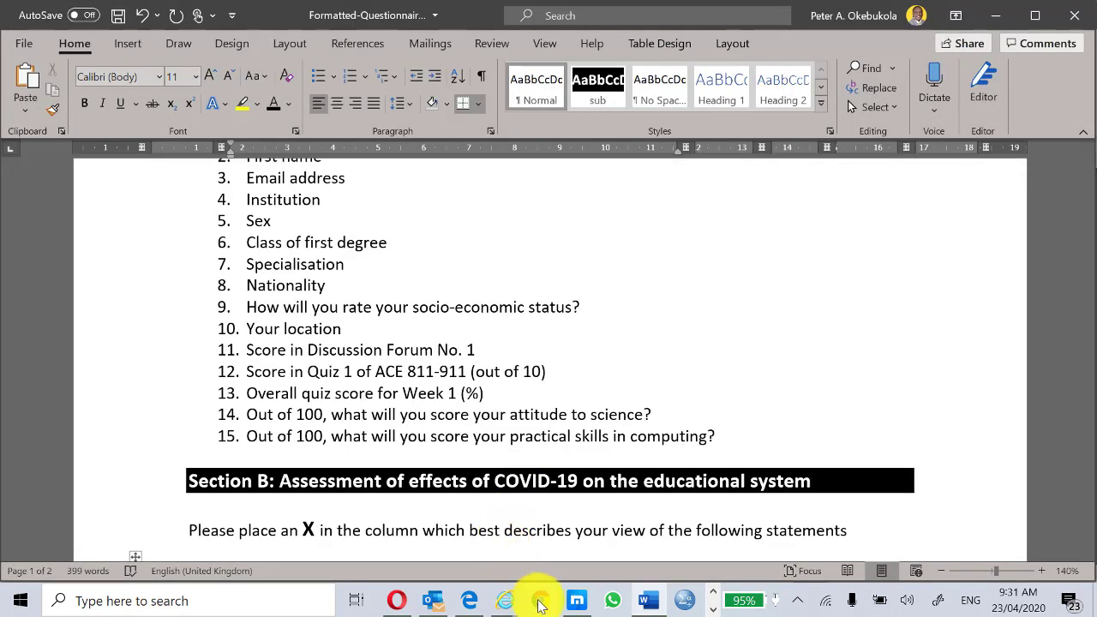
left_click(713, 610)
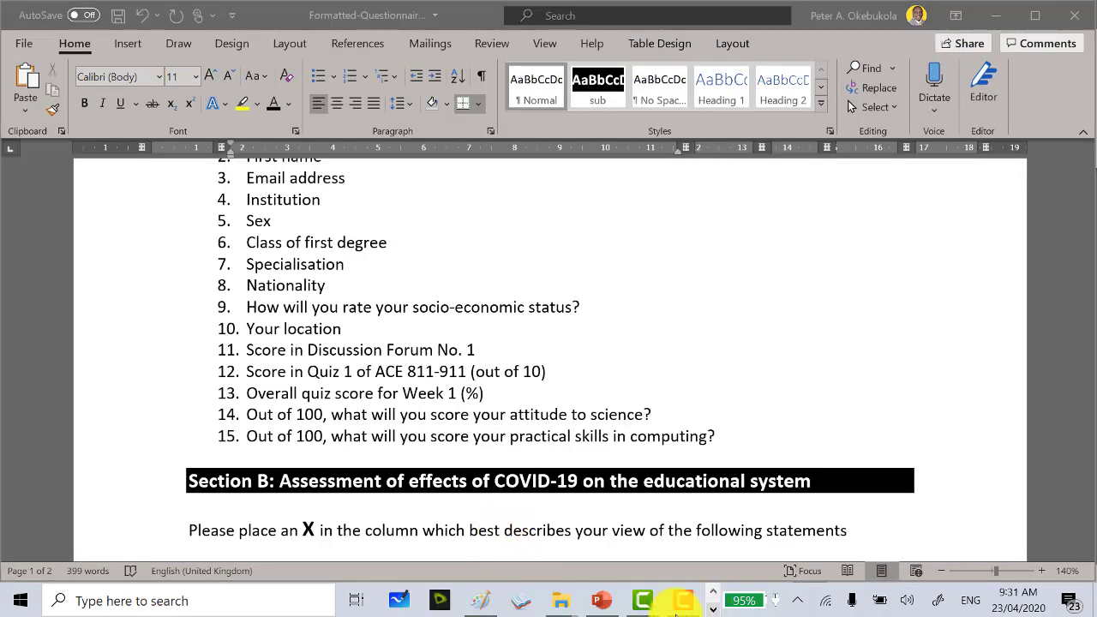
mouse_move(562, 605)
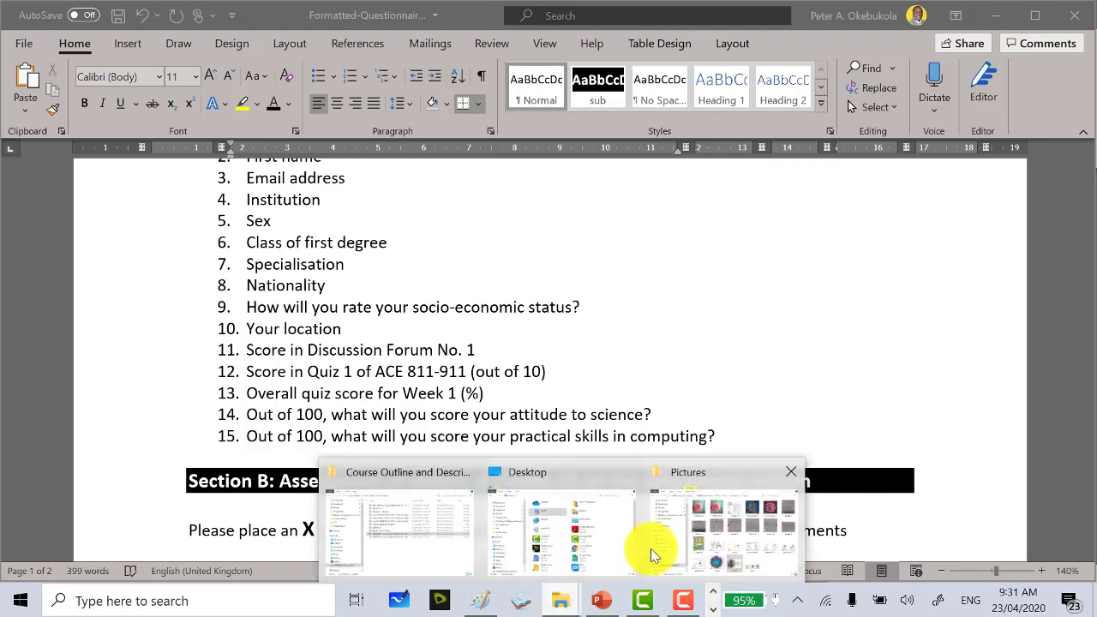
left_click(433, 544)
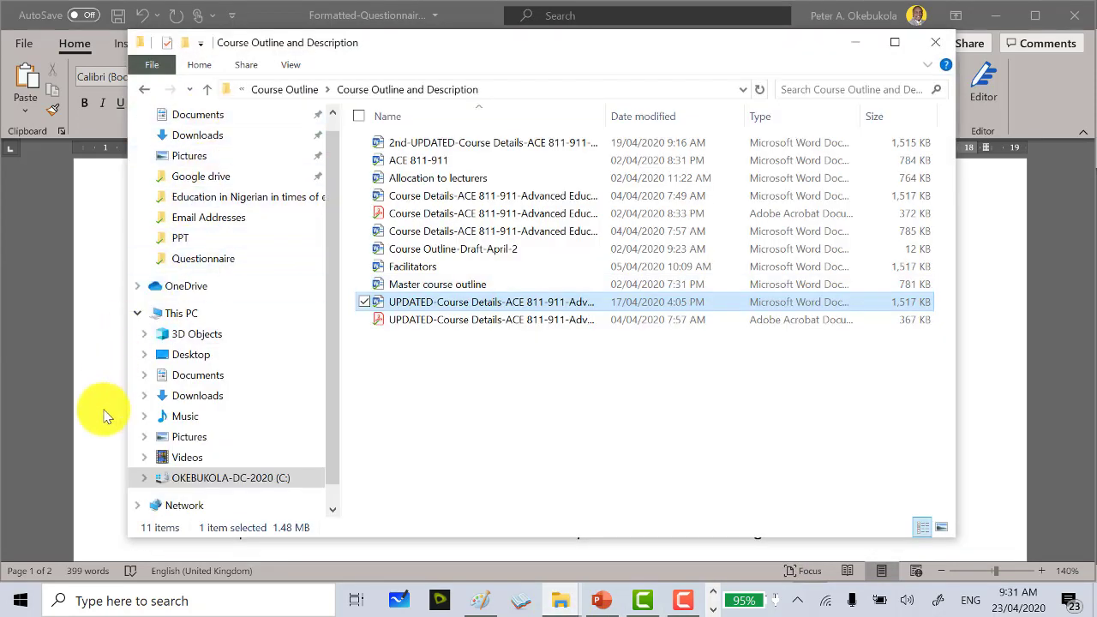
left_click(186, 479)
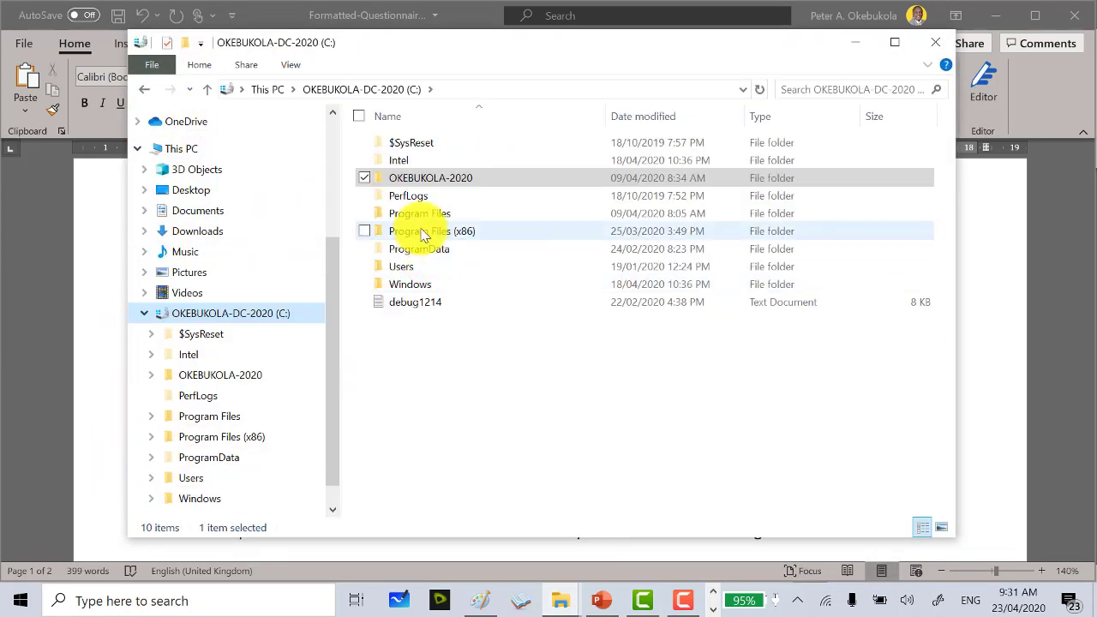
double_click(401, 180)
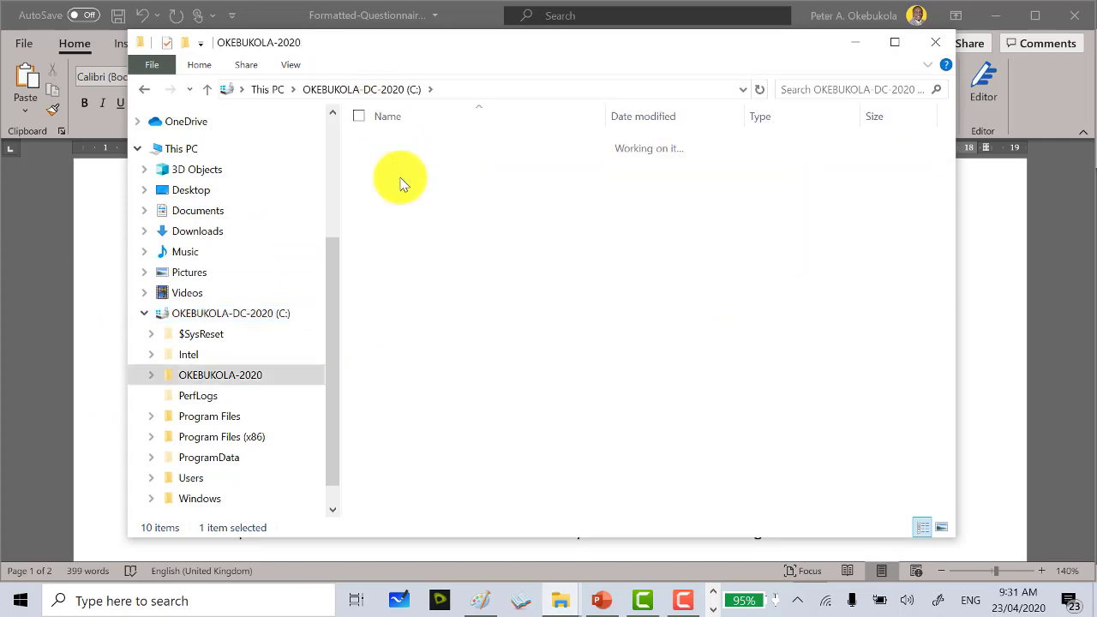
double_click(390, 142)
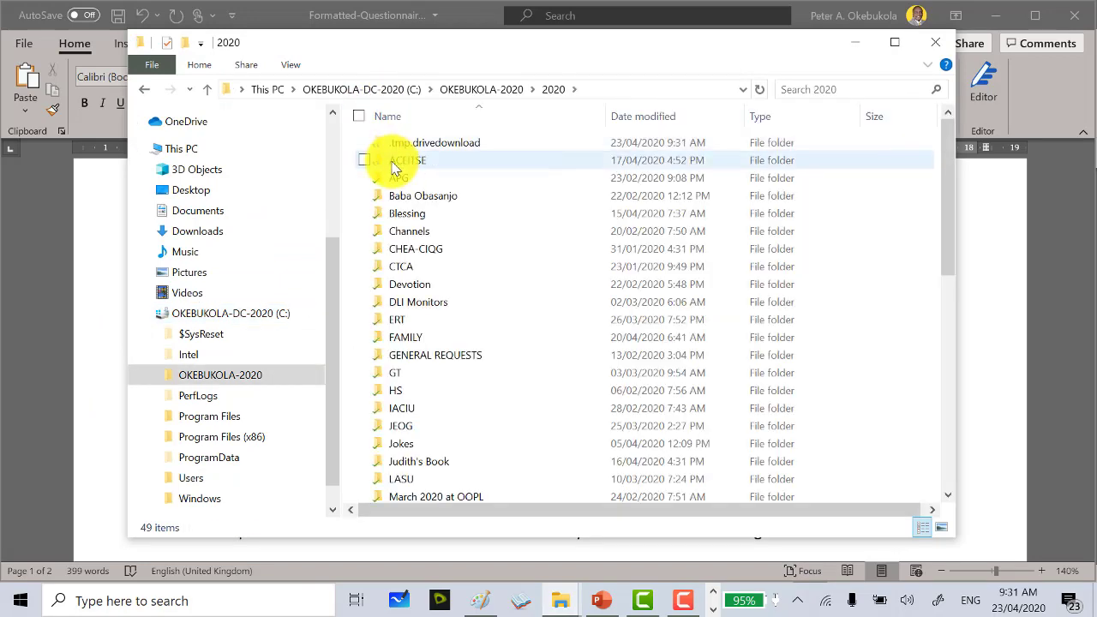
double_click(394, 160)
Open the "Data for ACE 811-911" workbook from ONLINE COURSES > RESEARCH > Collecting Data for Advanced Statistics > Harvested data-April 23-2020.
double_click(425, 356)
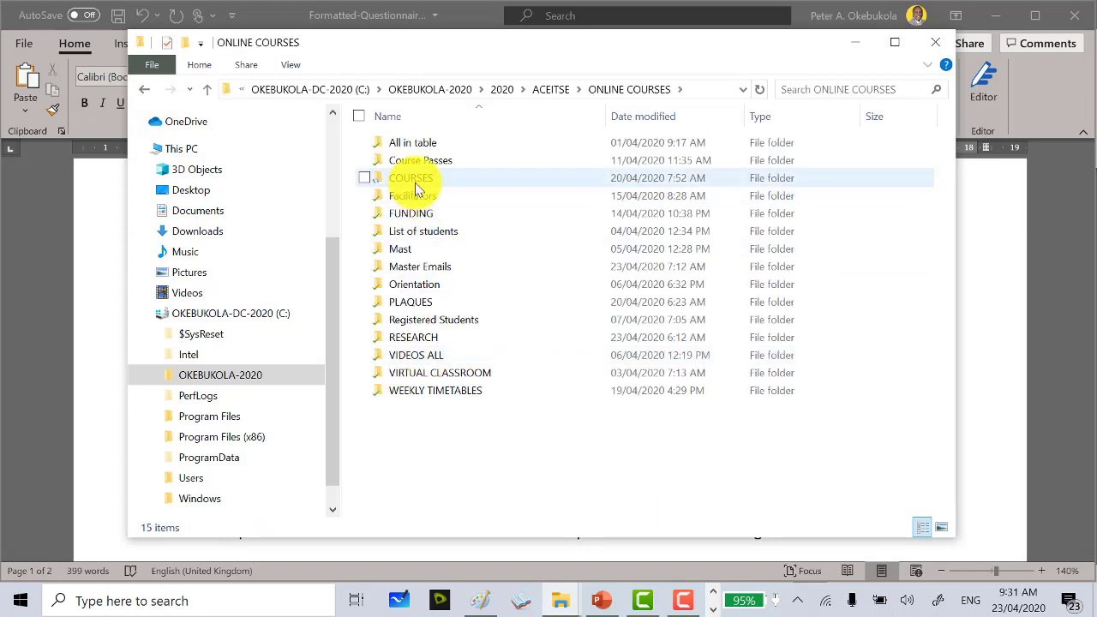
double_click(430, 338)
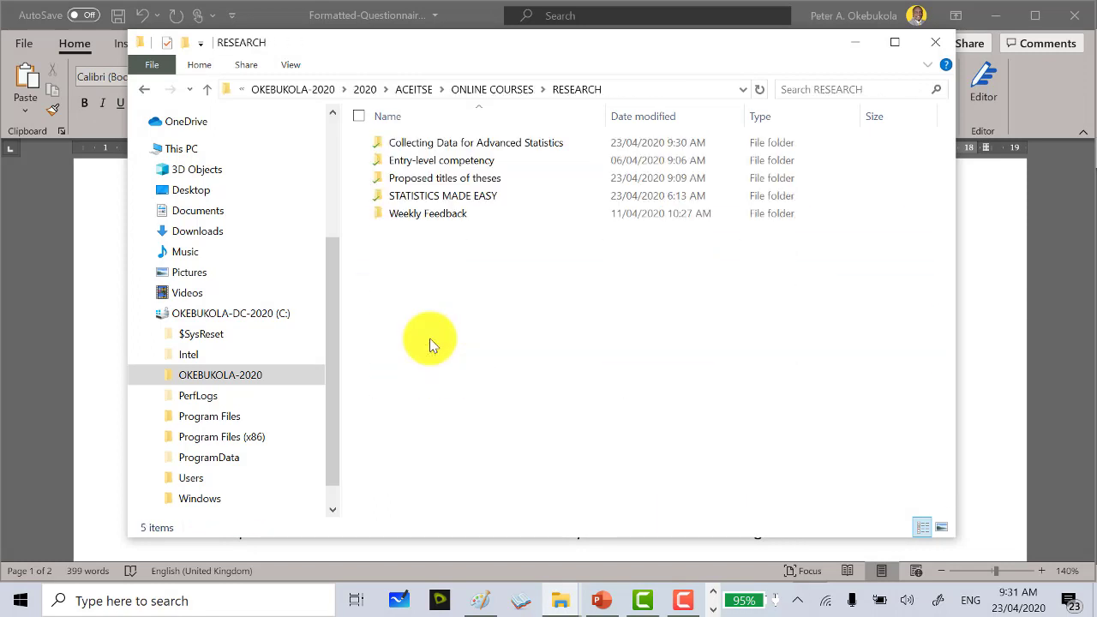
double_click(424, 145)
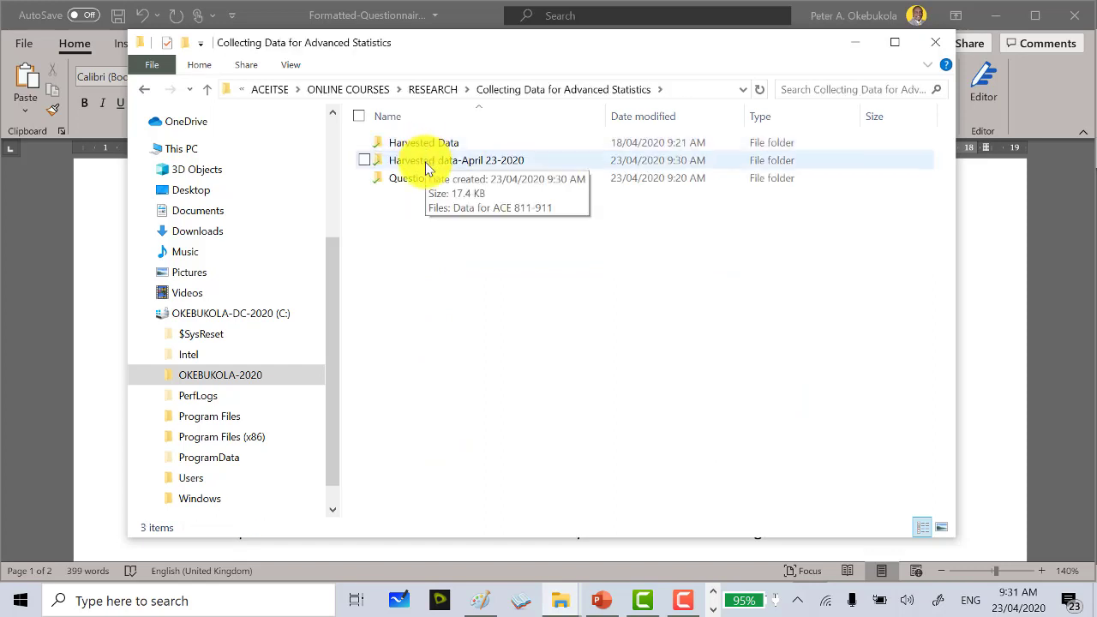
double_click(425, 163)
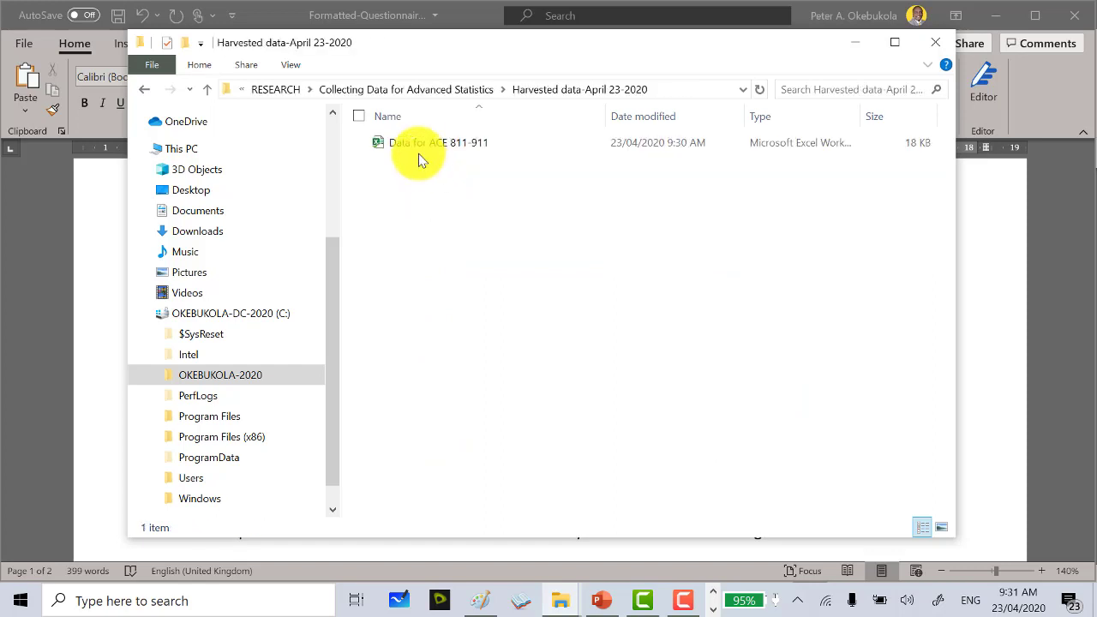
double_click(416, 143)
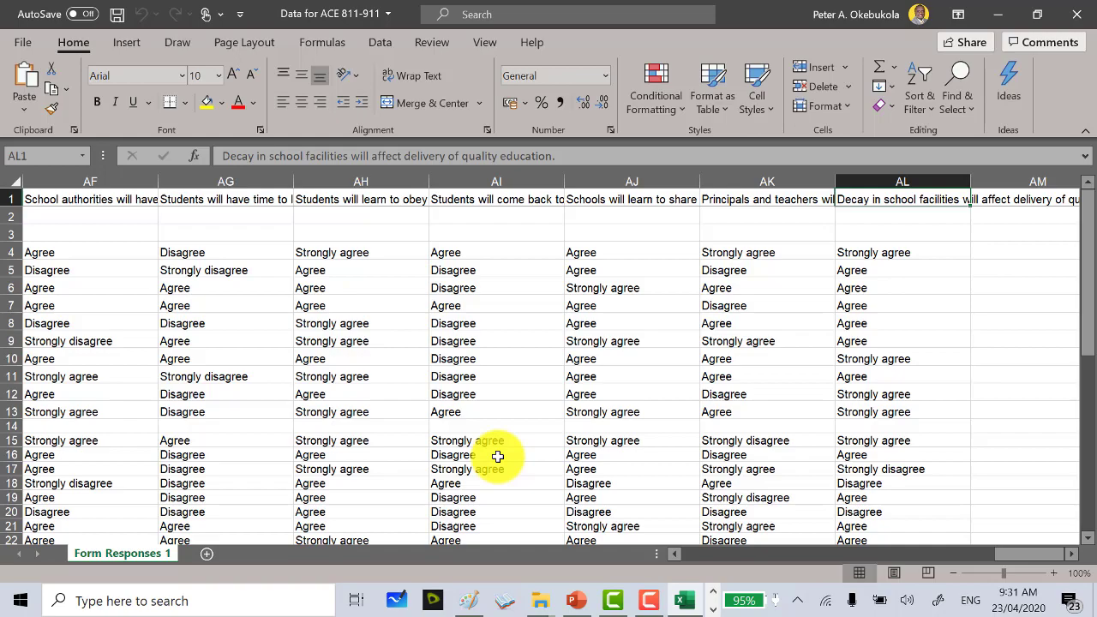
Switch to the PowerPoint slide show and advance to the Summary slide.
key("alt+Tab")
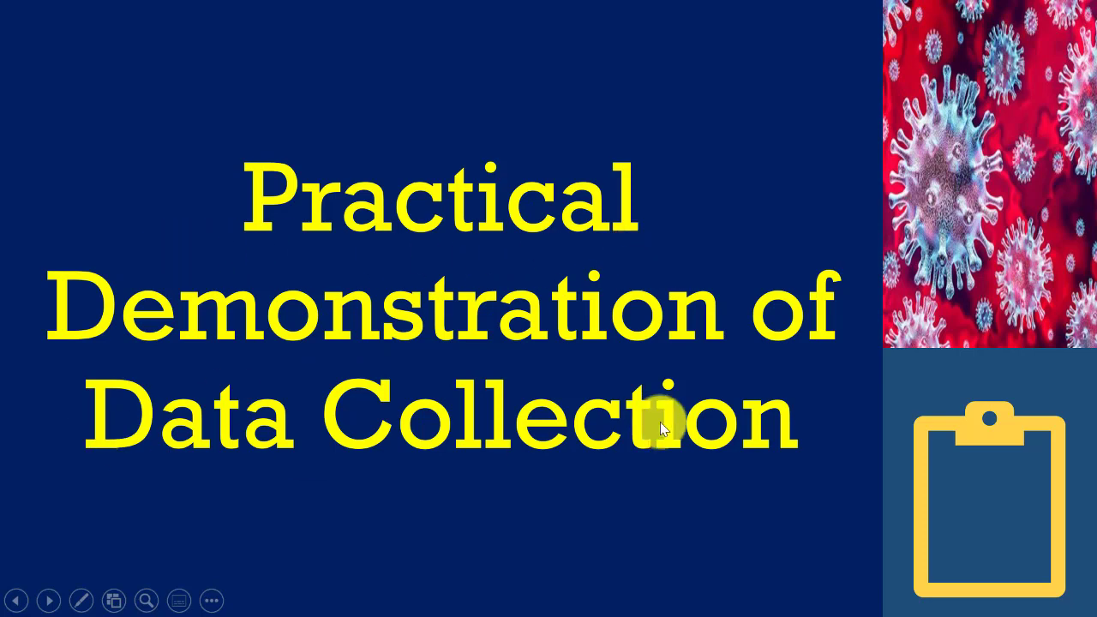
left_click(452, 507)
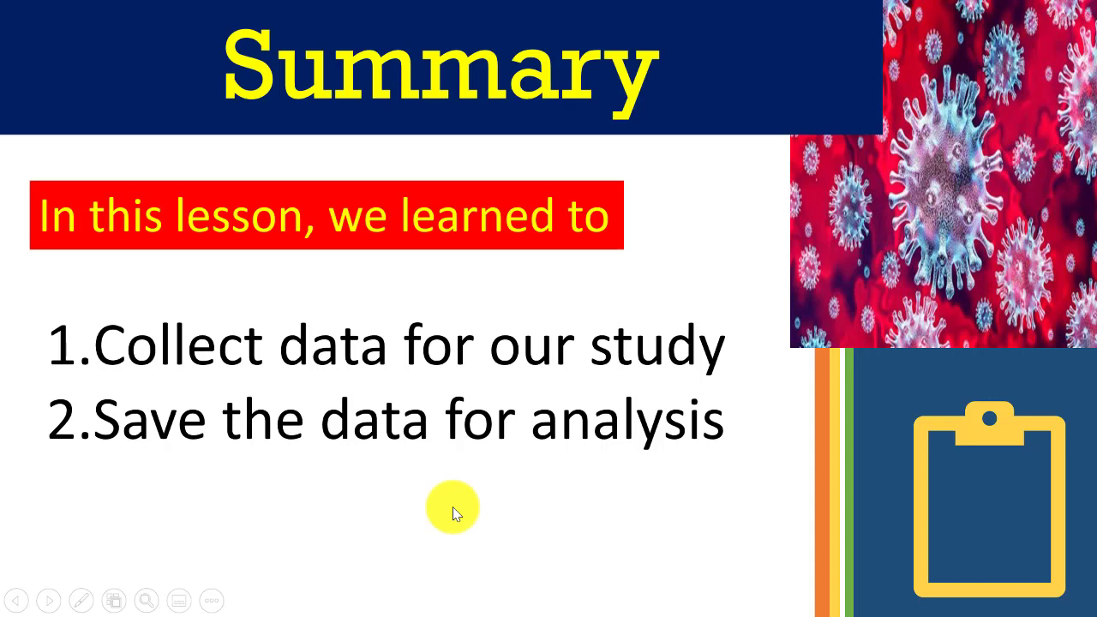